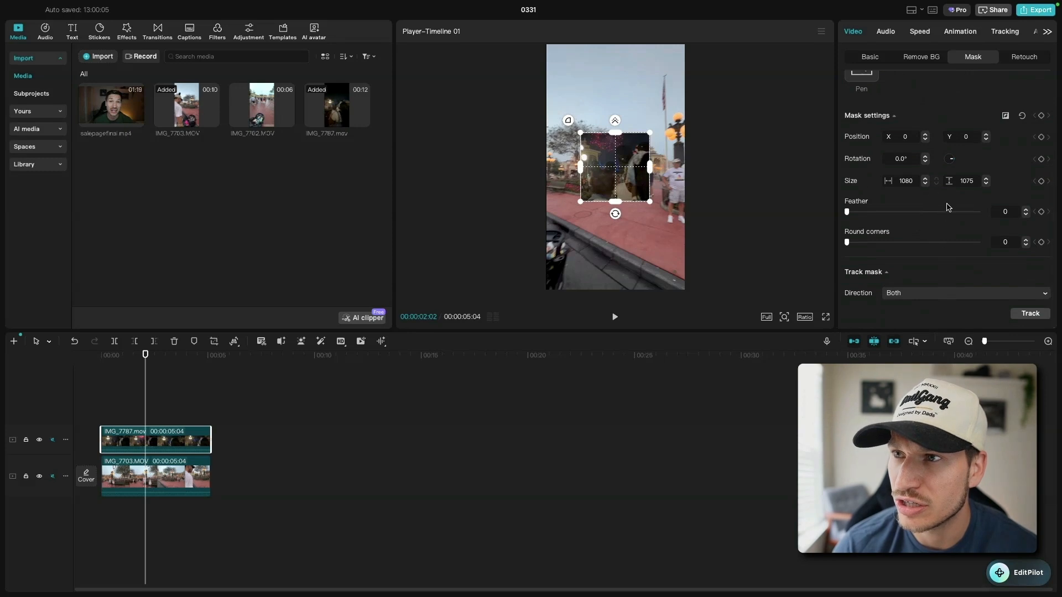
# Step: Shift the IMG_7787.mov overlay clip left over the lower clip to about X -383, Y 0
pyautogui.scroll(5, 945, 206)
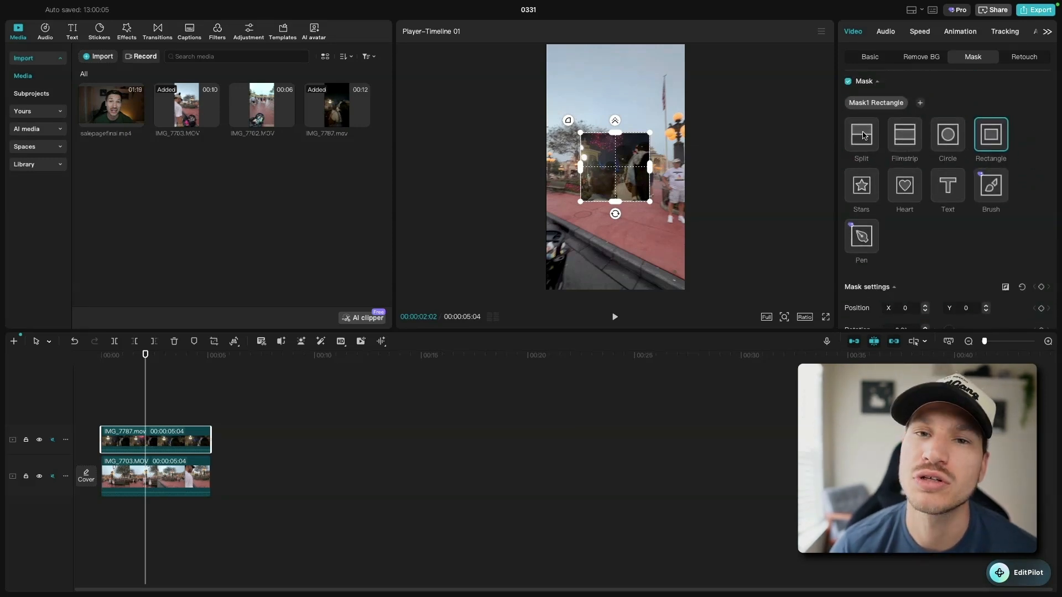
pyautogui.click(192, 471)
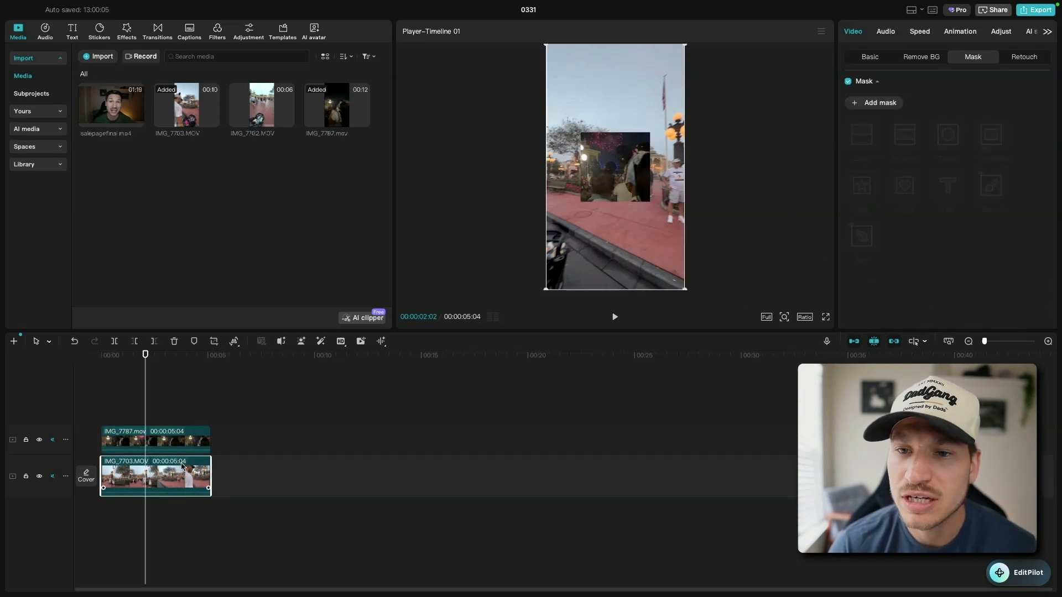
pyautogui.click(173, 443)
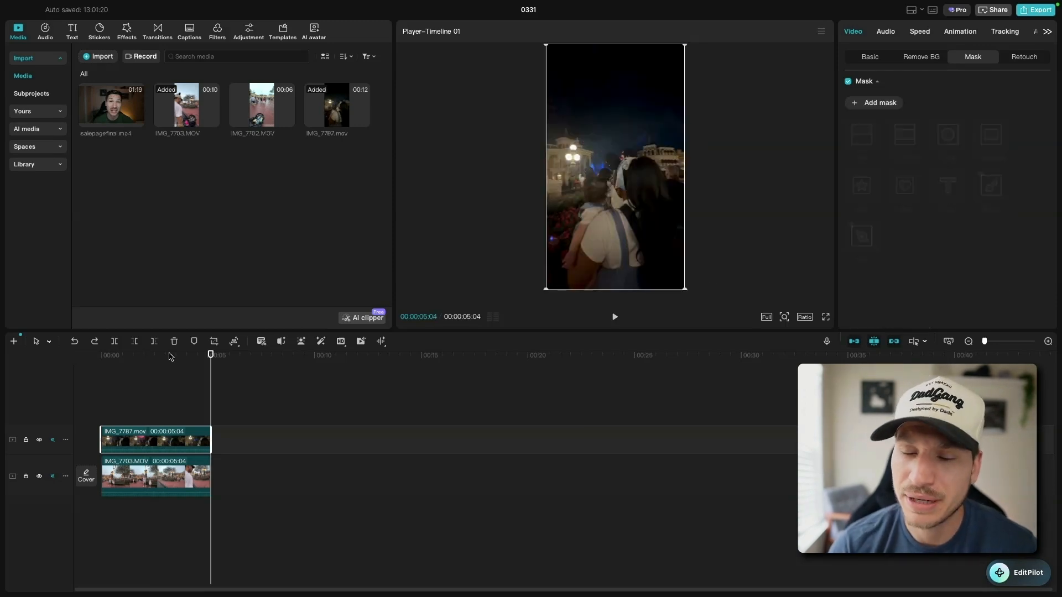
pyautogui.click(170, 355)
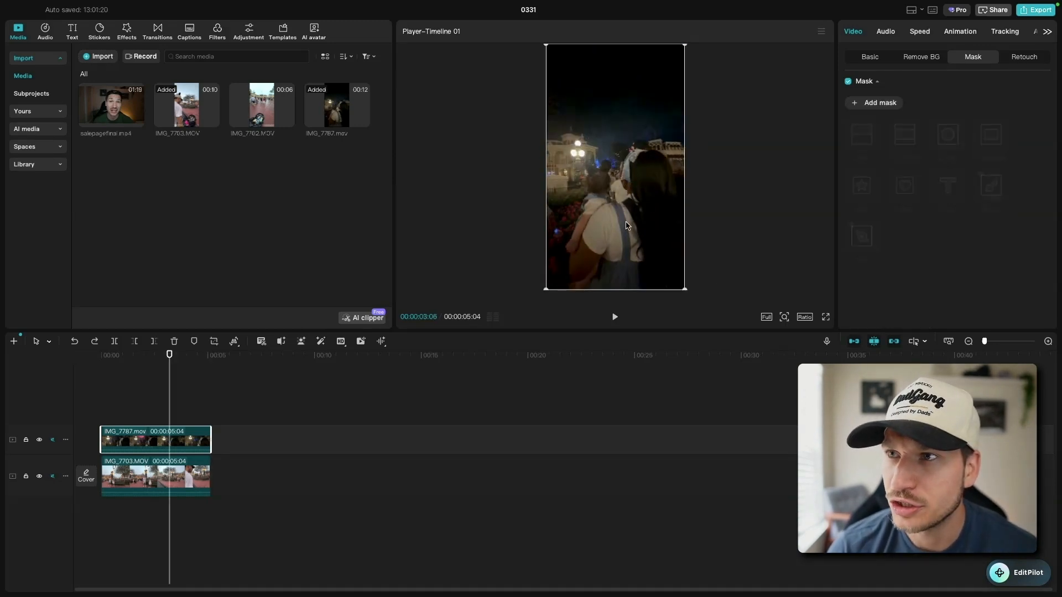
pyautogui.moveTo(639, 193); pyautogui.dragTo(612, 195)
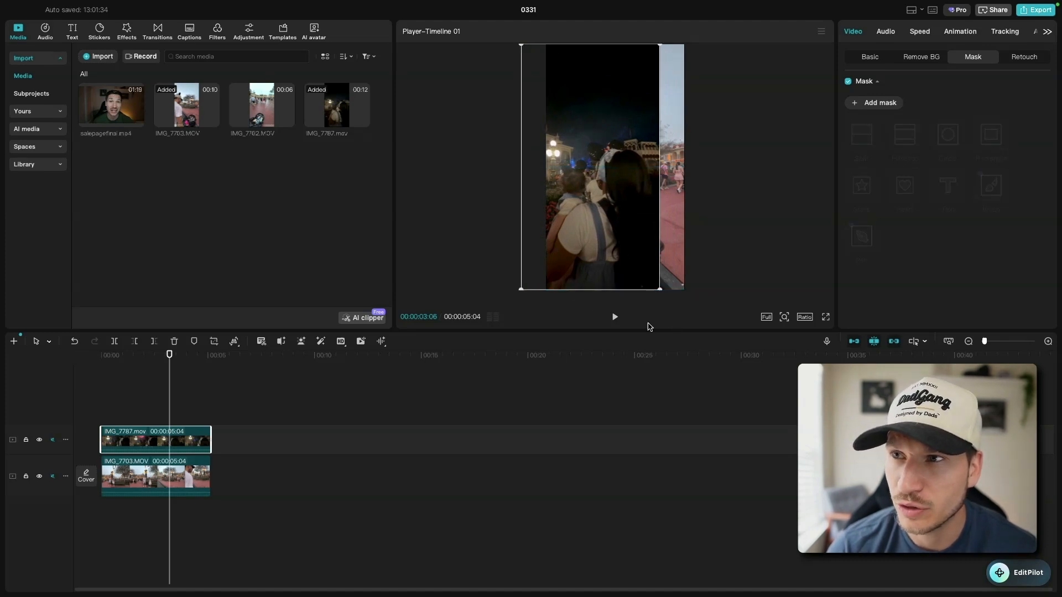
# Step: Add a rectangle mask to the overlay, sized about 1144 by 3840 at X -125, covering roughly the left half of the frame
pyautogui.click(873, 102)
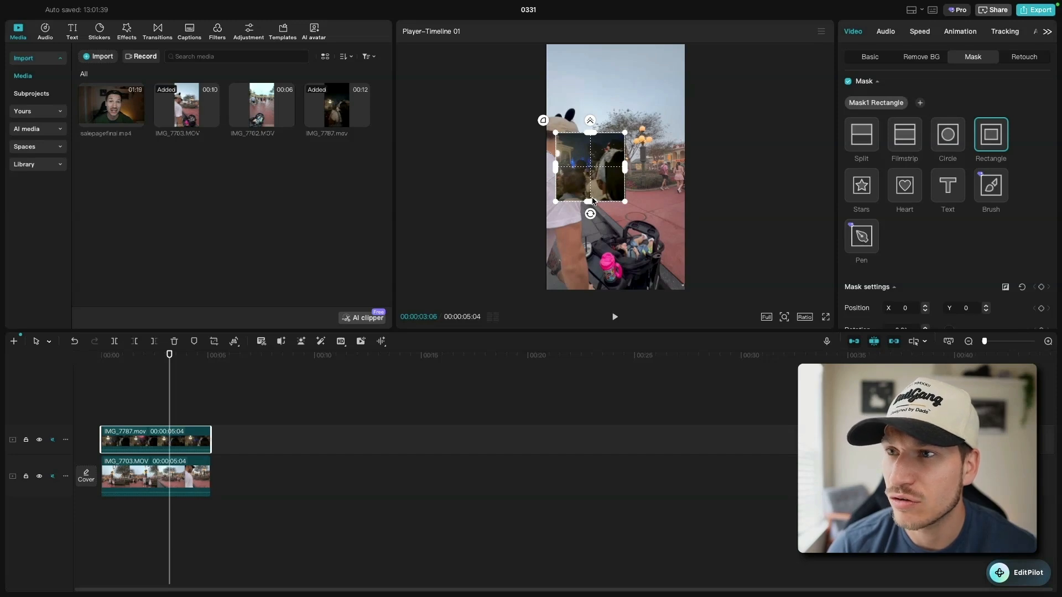
pyautogui.moveTo(592, 201); pyautogui.dragTo(588, 291)
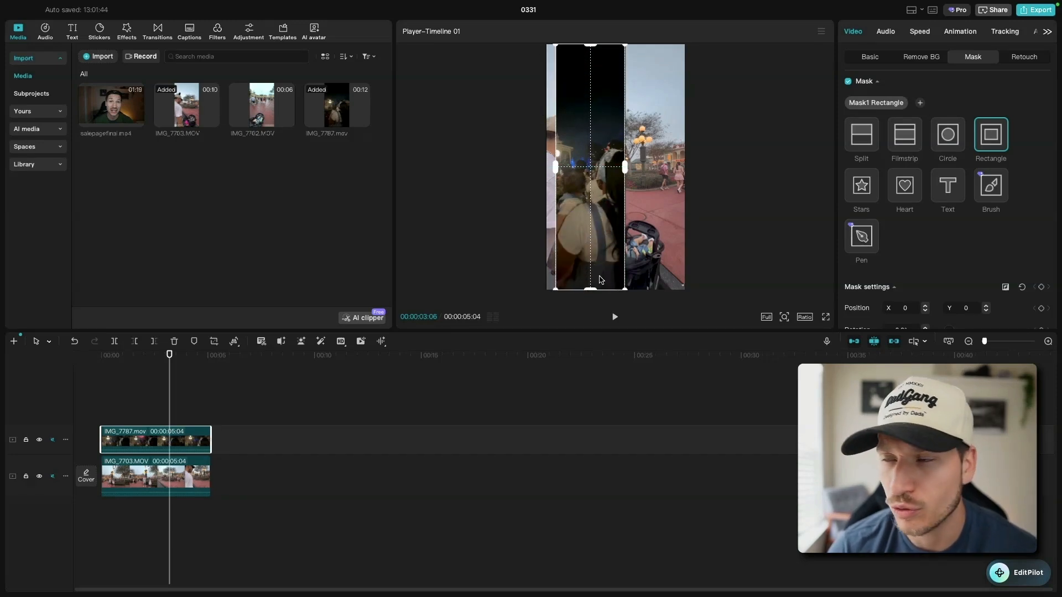
pyautogui.moveTo(555, 167); pyautogui.dragTo(546, 167)
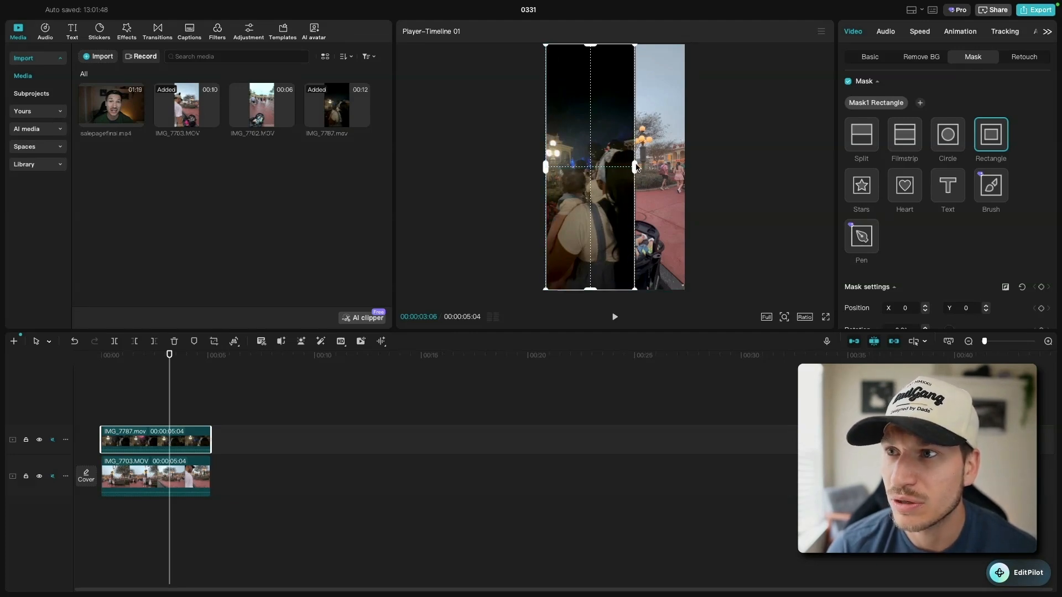
pyautogui.moveTo(636, 168); pyautogui.dragTo(609, 175)
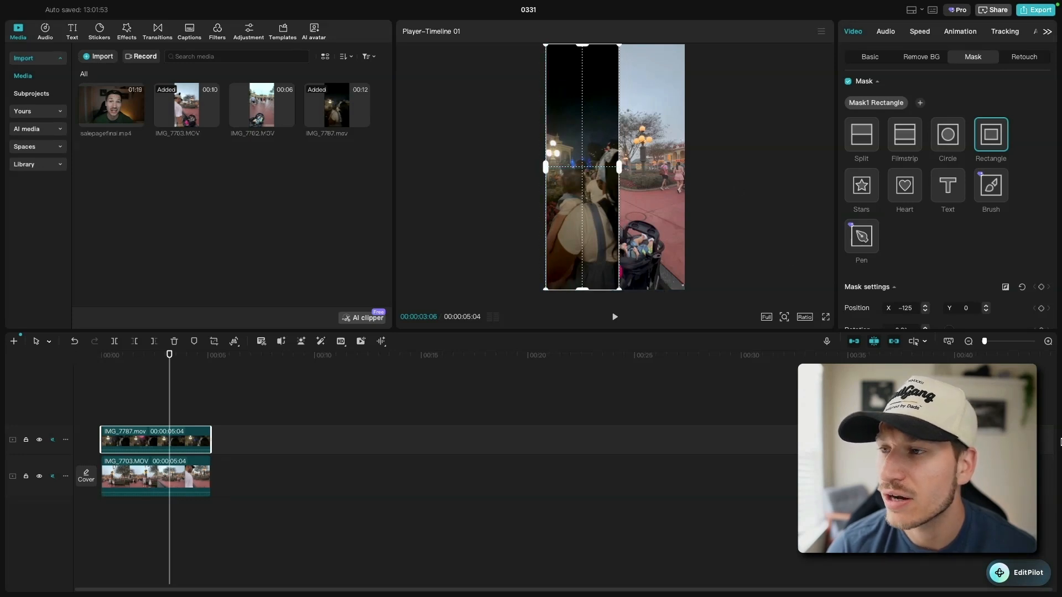
pyautogui.scroll(-4, 921, 269)
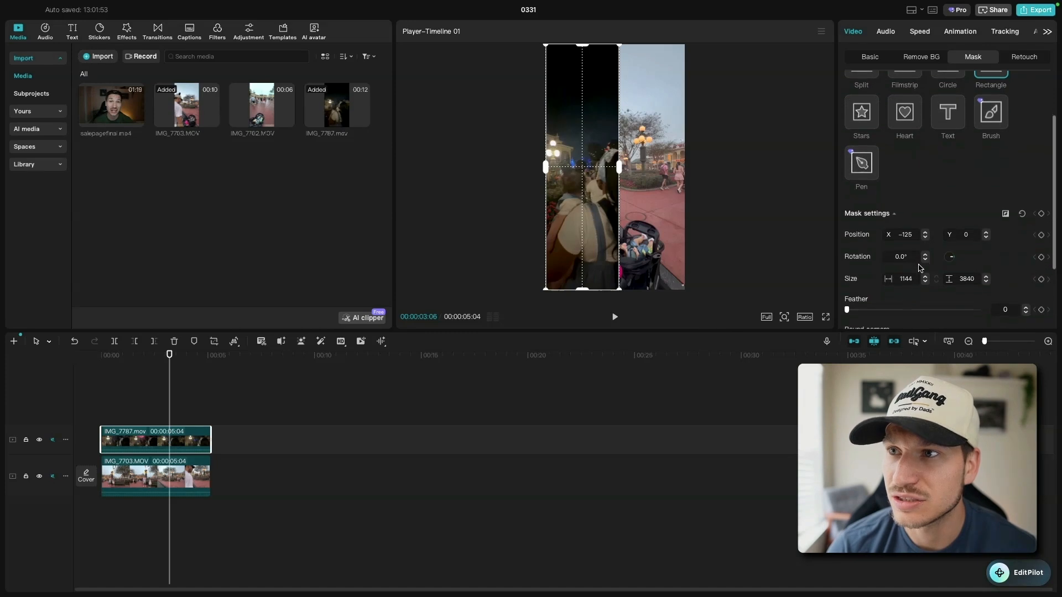
pyautogui.scroll(-2, 920, 270)
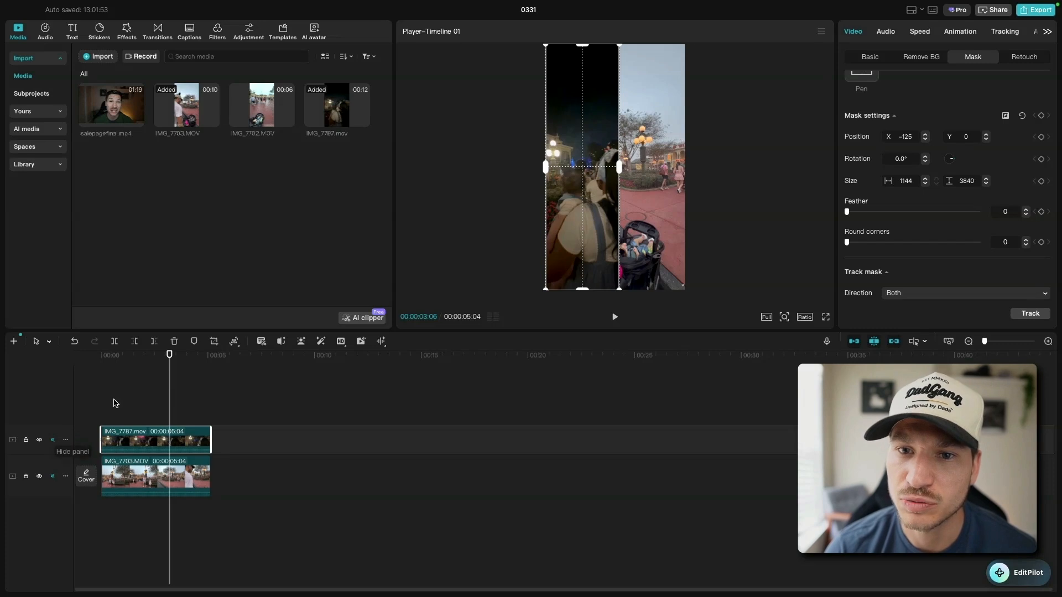
# Step: Play the split-screen composition from near the start of the timeline to check it
pyautogui.click(110, 358)
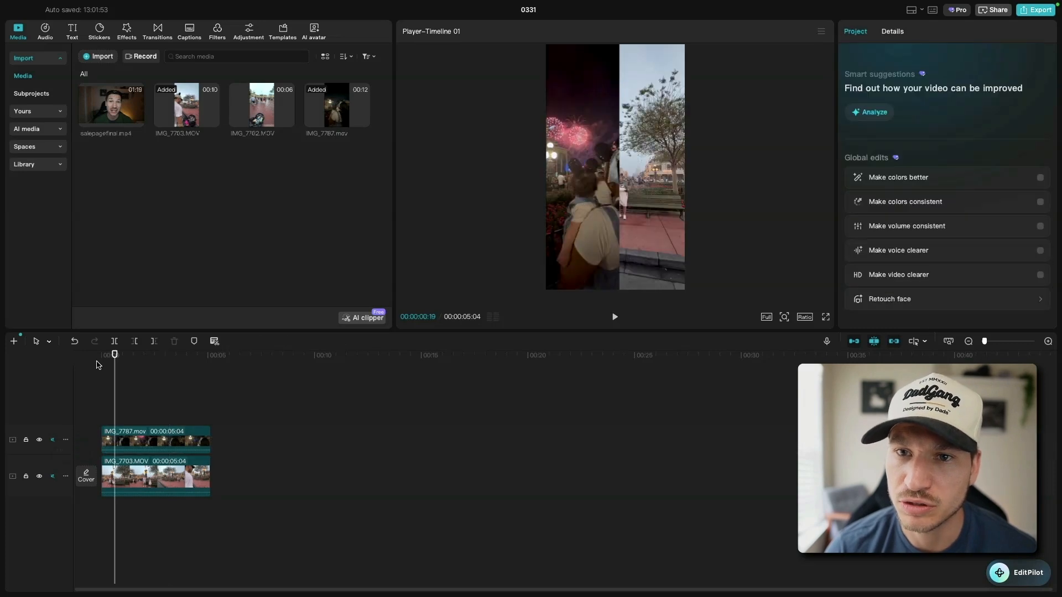
pyautogui.click(616, 318)
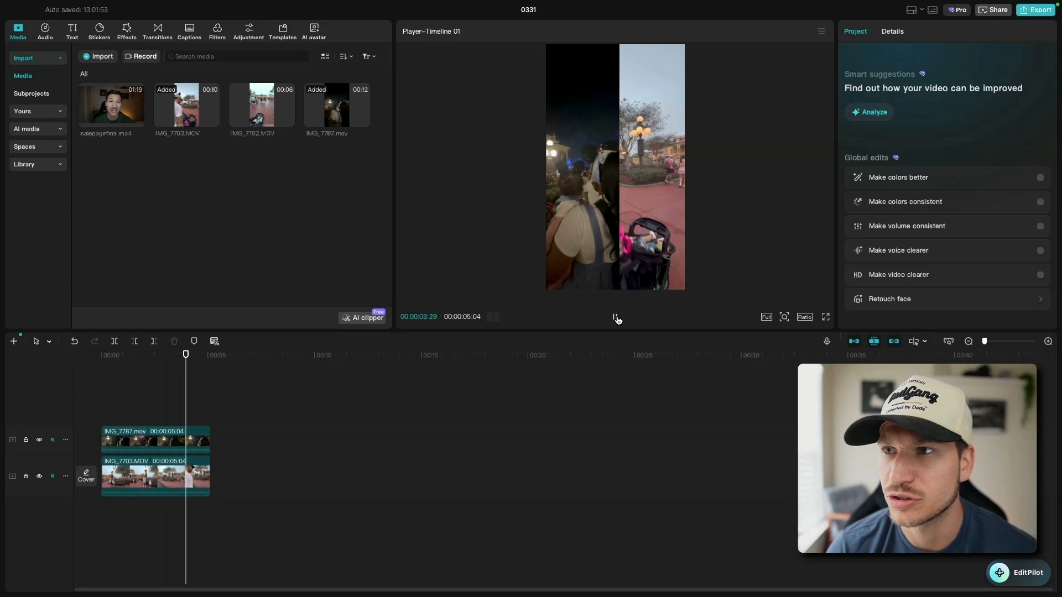
pyautogui.click(616, 318)
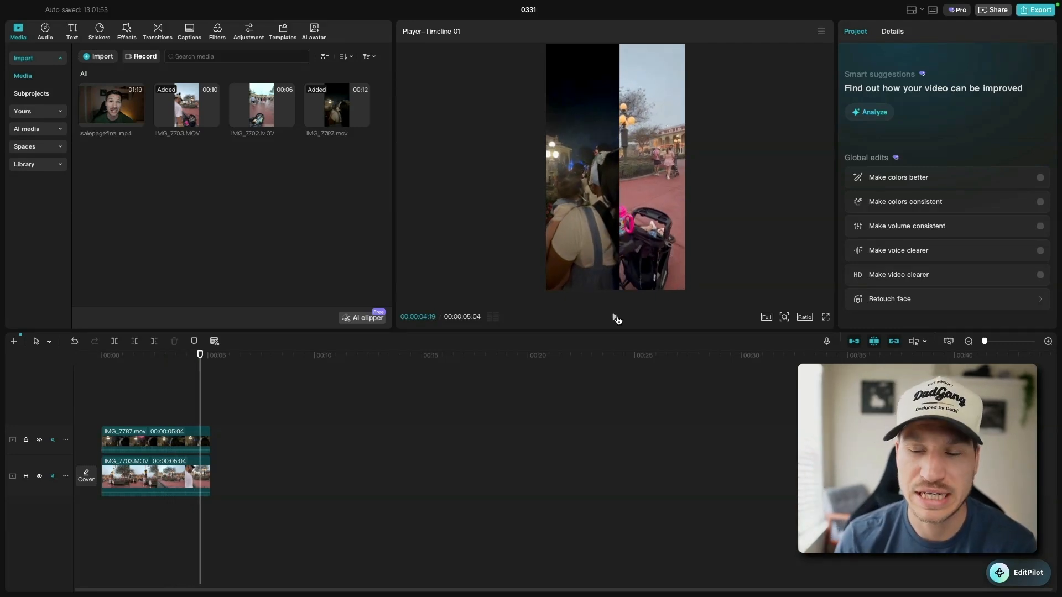
# Step: Try the overlay's rectangle mask feather at its maximum of 100, and reduce it to 15
pyautogui.click(187, 434)
pyautogui.scroll(-3, 940, 232)
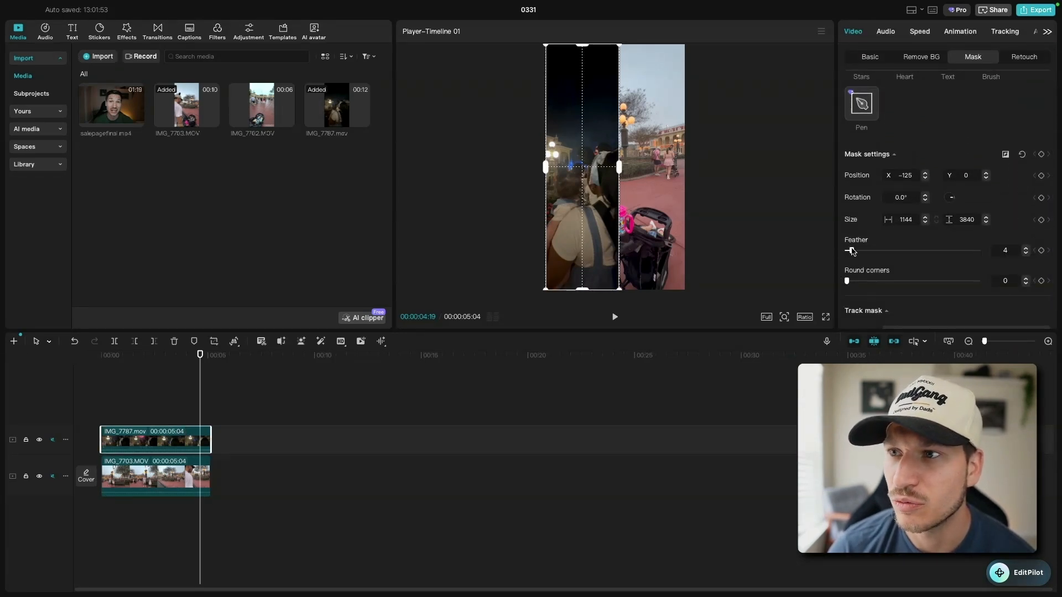
pyautogui.moveTo(852, 251); pyautogui.dragTo(993, 247)
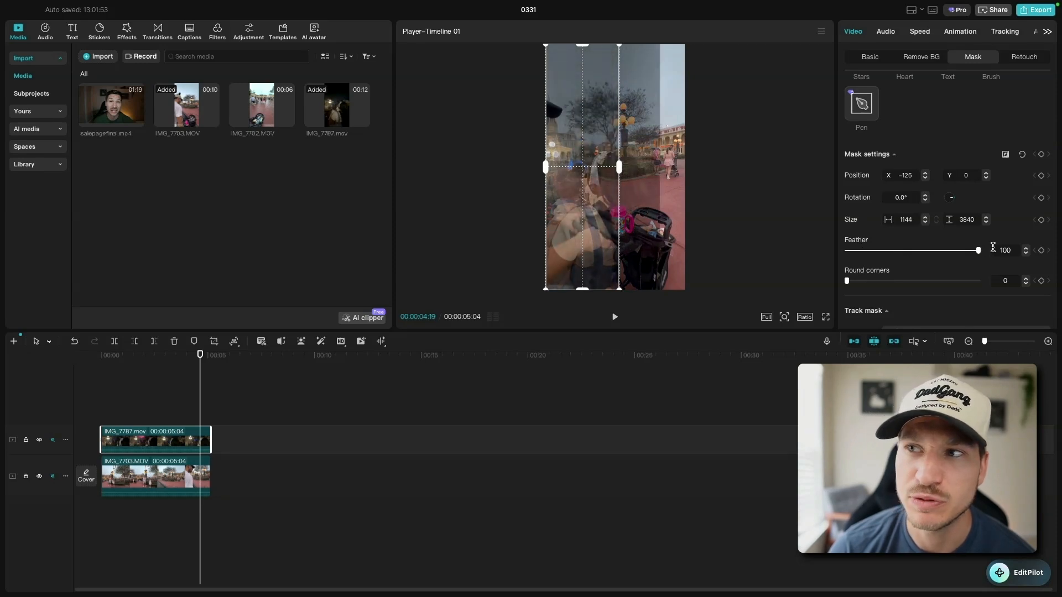
pyautogui.moveTo(993, 247); pyautogui.dragTo(866, 260)
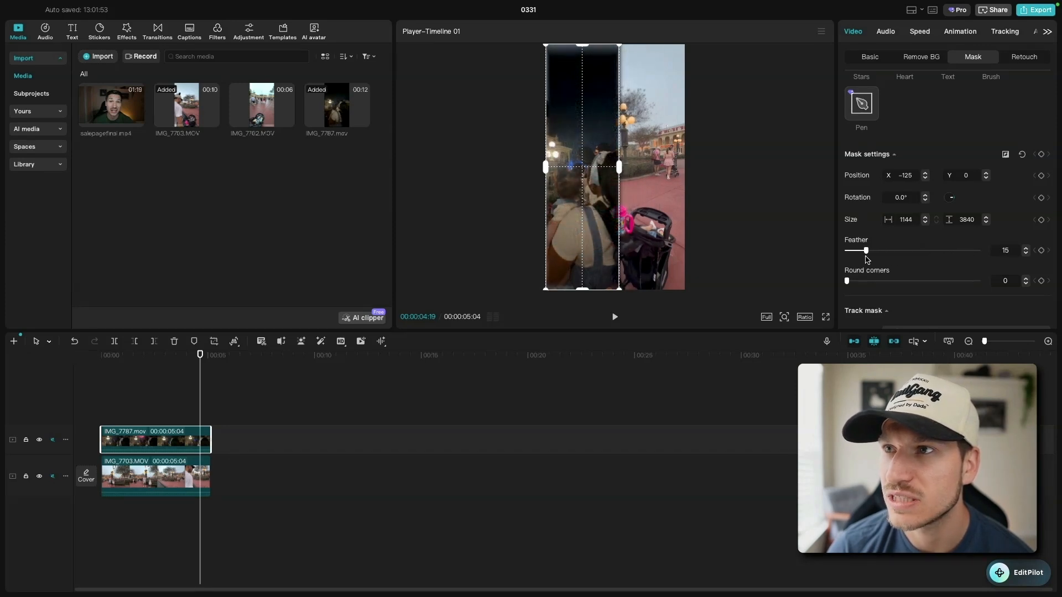
pyautogui.click(256, 419)
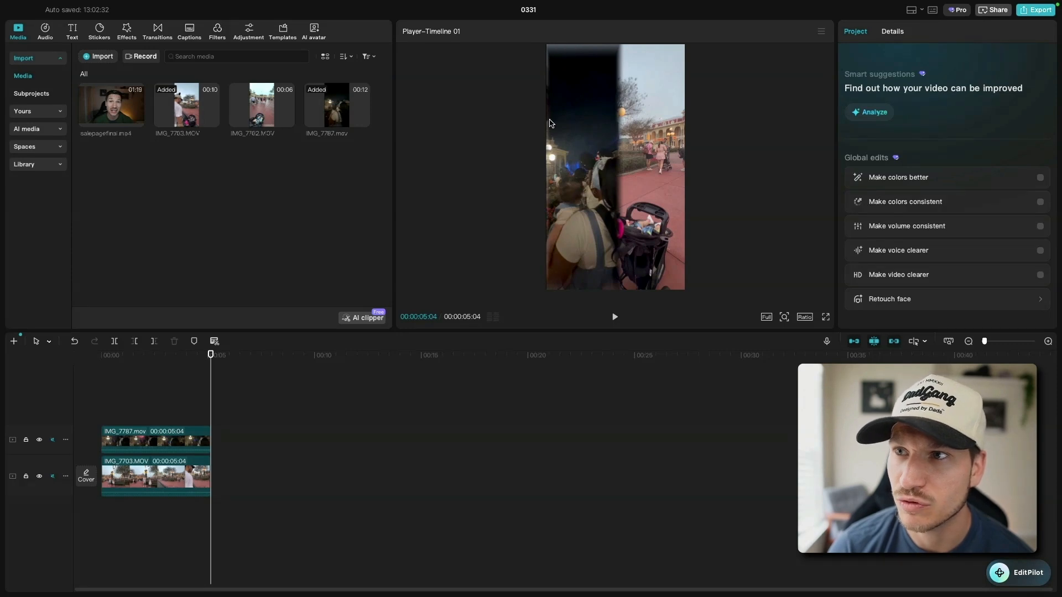
# Step: Lower the overlay mask's feather to 8 and check the softened edge at earlier frames
pyautogui.click(156, 437)
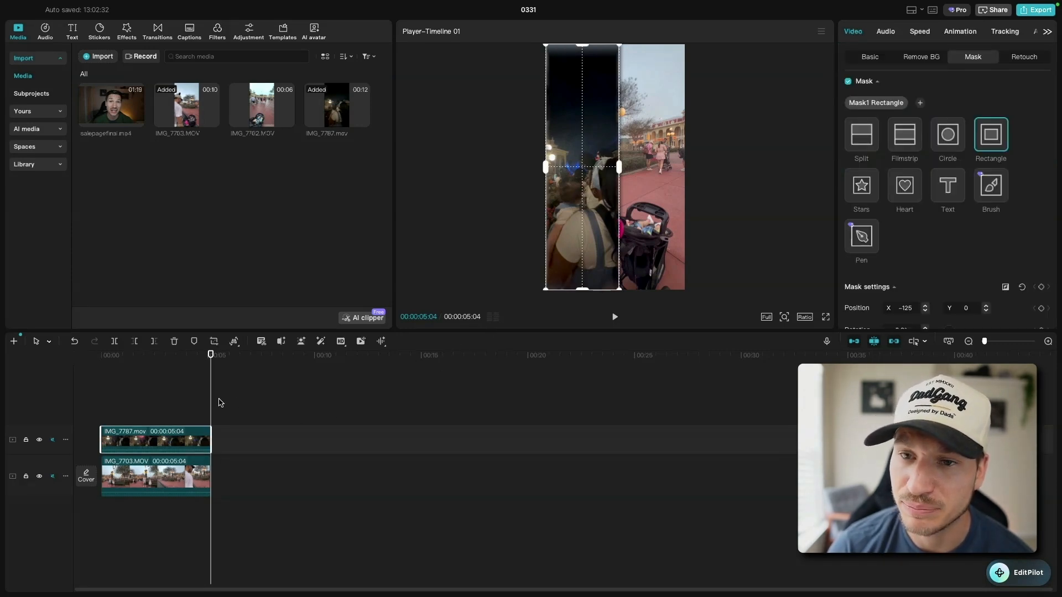
pyautogui.click(263, 412)
pyautogui.click(180, 435)
pyautogui.scroll(-3, 912, 266)
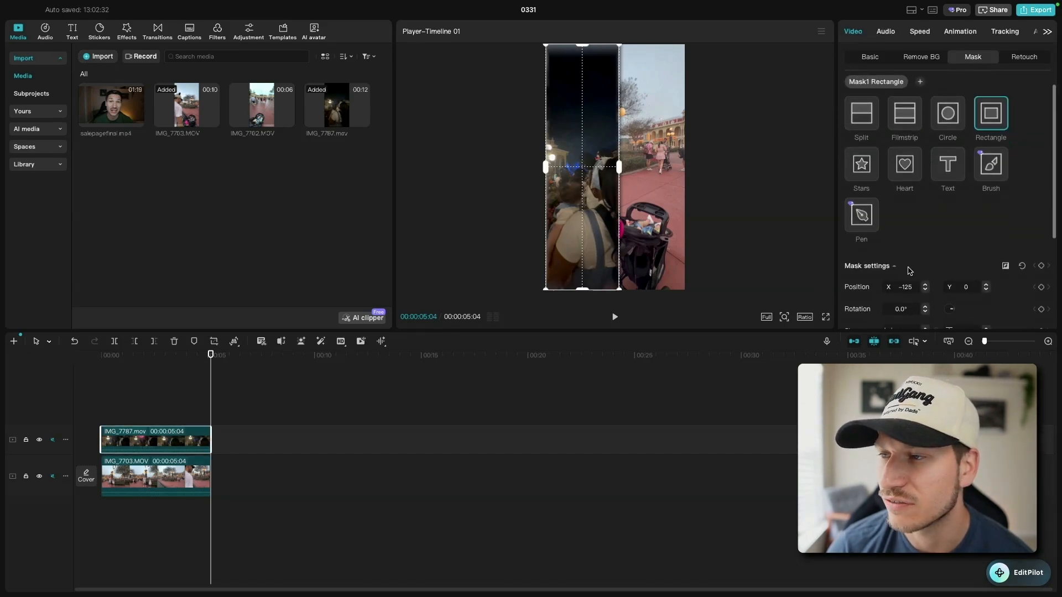
pyautogui.moveTo(870, 293); pyautogui.dragTo(858, 294)
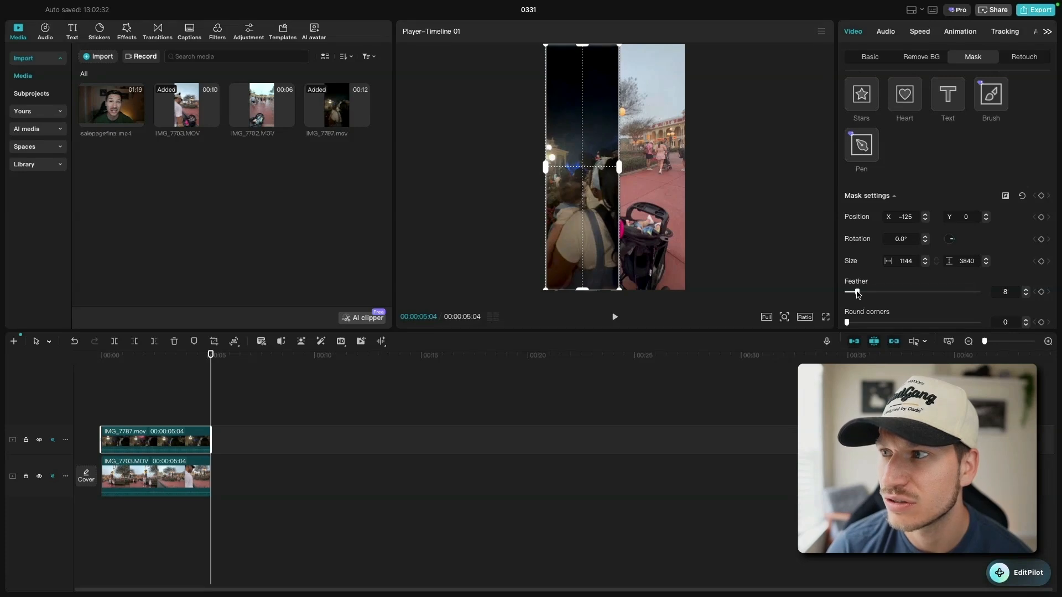
pyautogui.click(202, 410)
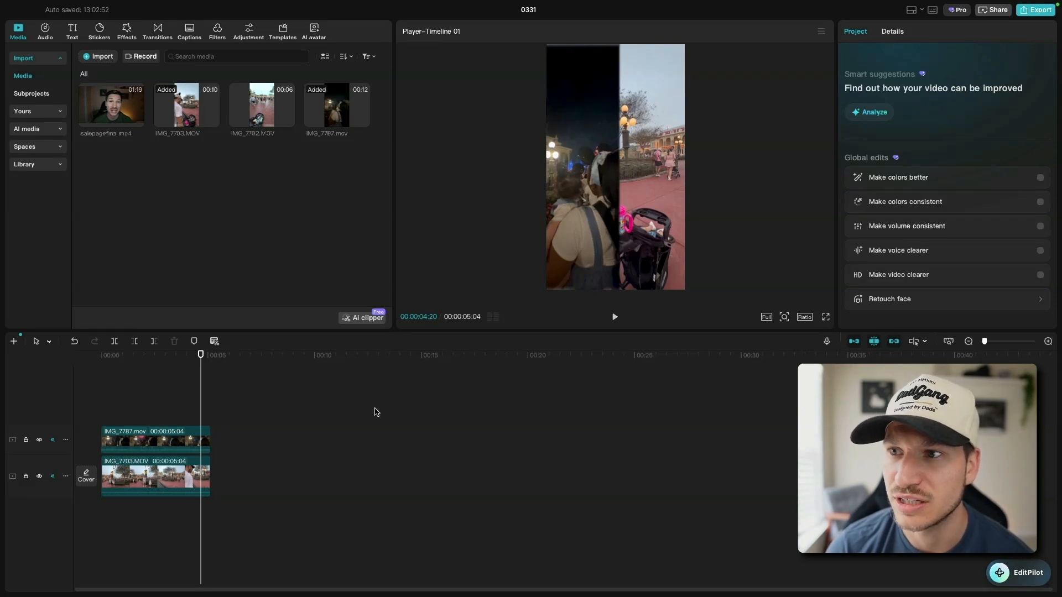
pyautogui.click(162, 357)
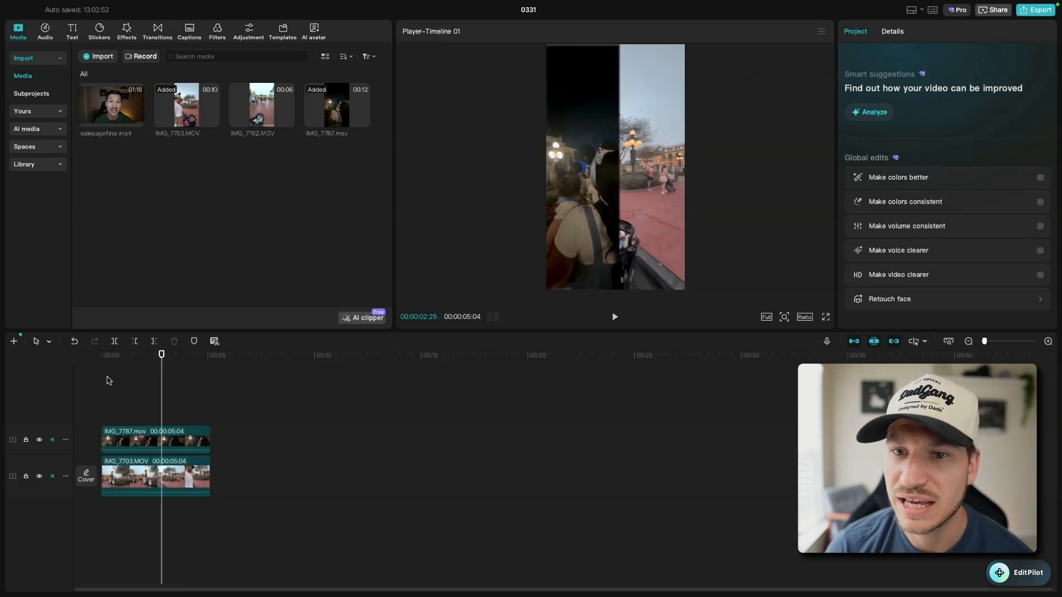
# Step: Scale the IMG_7787.mov overlay up to 109% and set its mask feather to 15
pyautogui.click(116, 434)
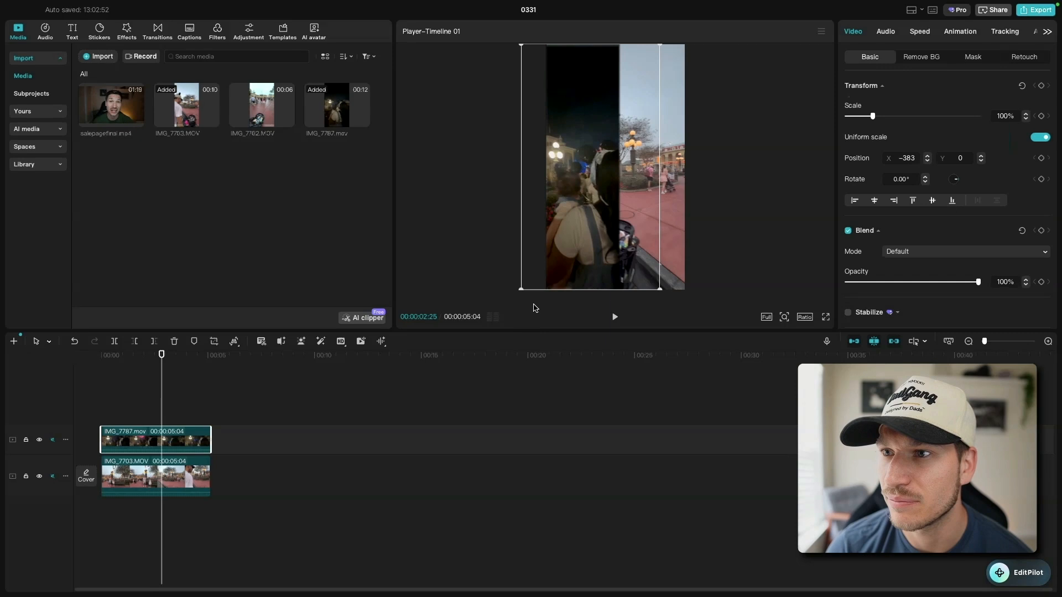
pyautogui.moveTo(523, 290); pyautogui.dragTo(507, 303)
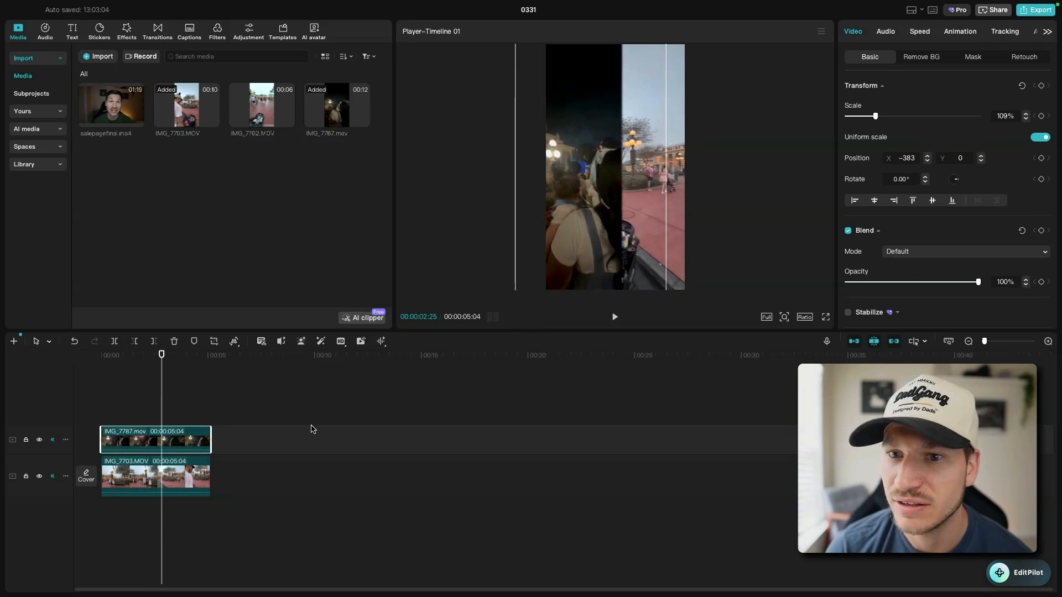
pyautogui.click(993, 60)
pyautogui.scroll(-3, 916, 290)
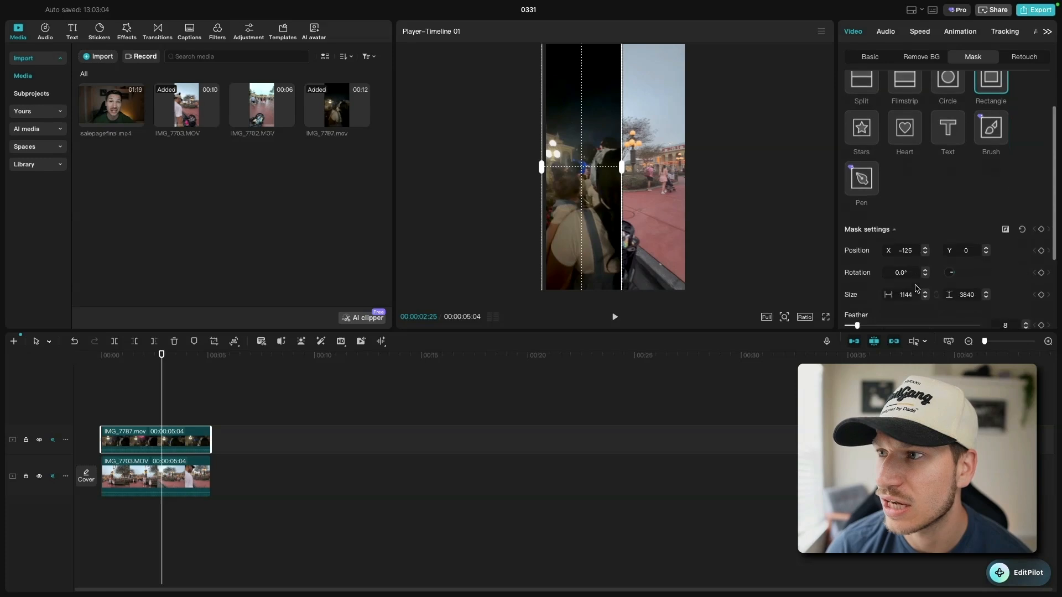
pyautogui.moveTo(860, 284)
pyautogui.mouseDown()
pyautogui.moveTo(879, 285)
pyautogui.moveTo(870, 285)
pyautogui.mouseUp()
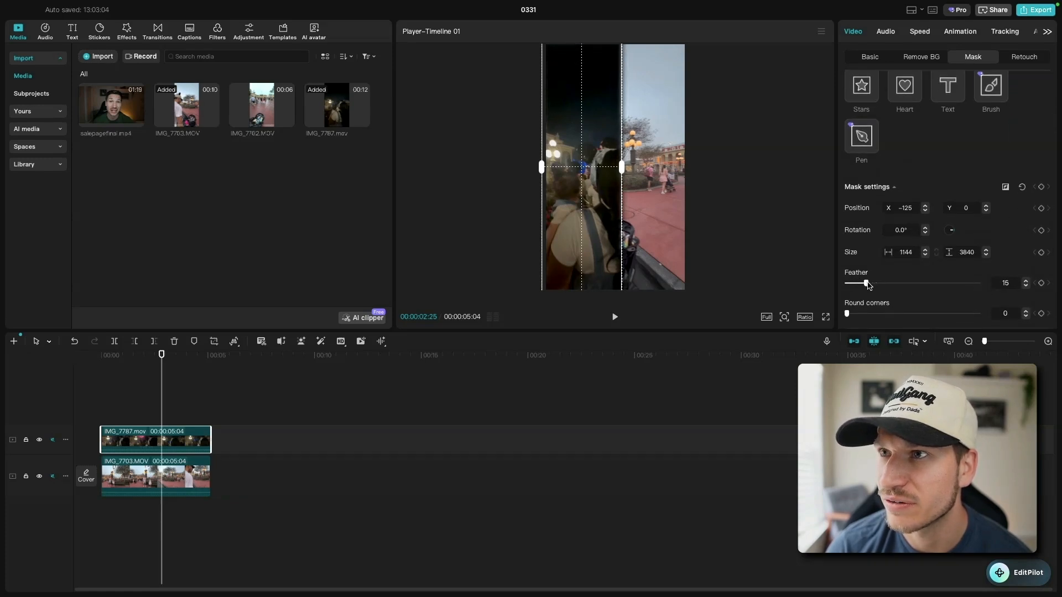
# Step: Play the composition from the very beginning to review the feathered split
pyautogui.click(166, 376)
pyautogui.click(102, 358)
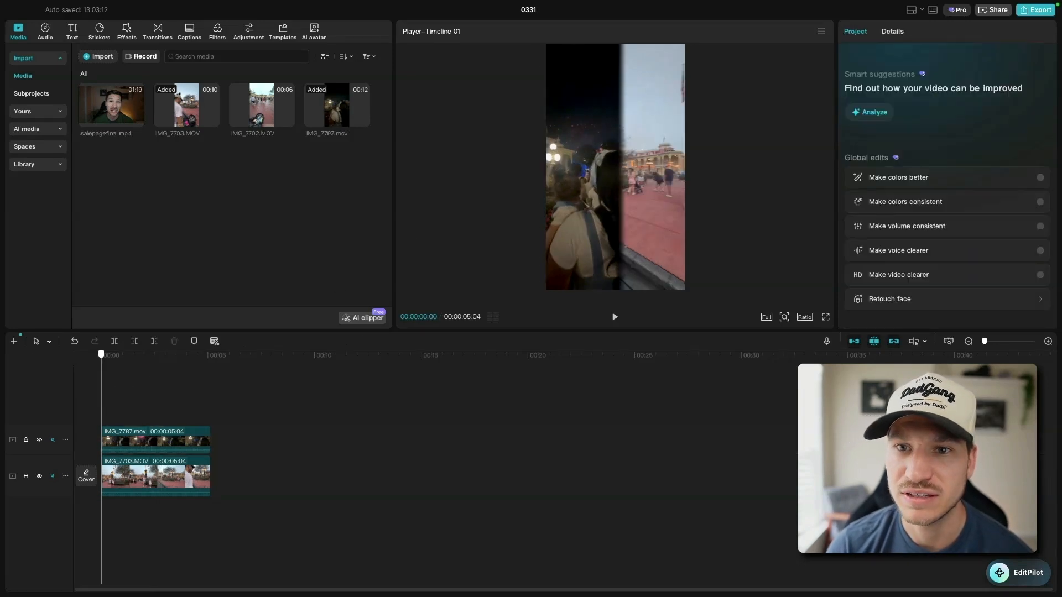
pyautogui.click(614, 317)
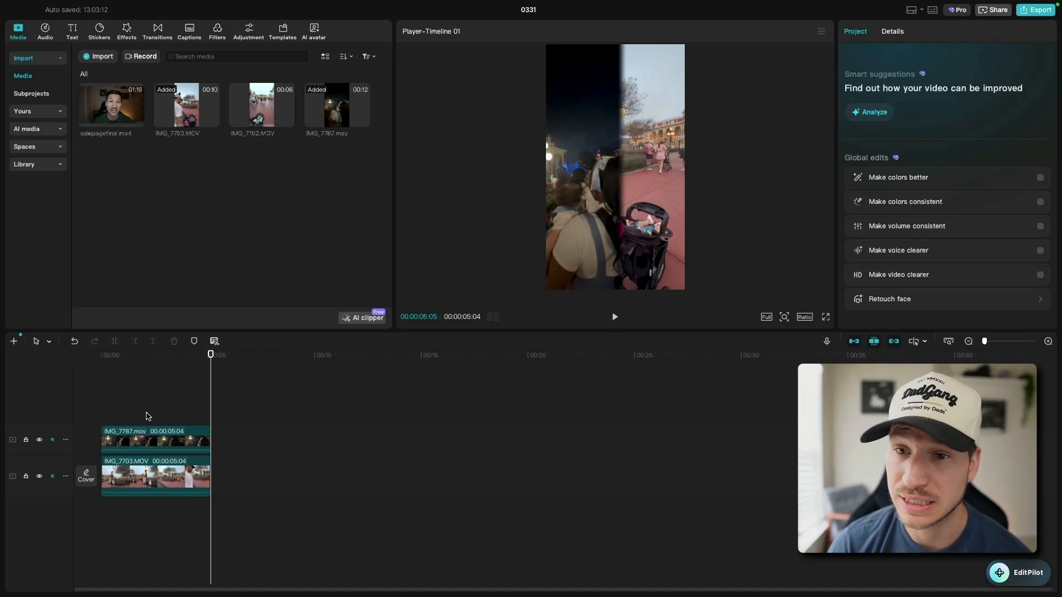
# Step: Move the masked overlay toward the middle of the frame and scale it down so it floats over the lower clip
pyautogui.click(148, 442)
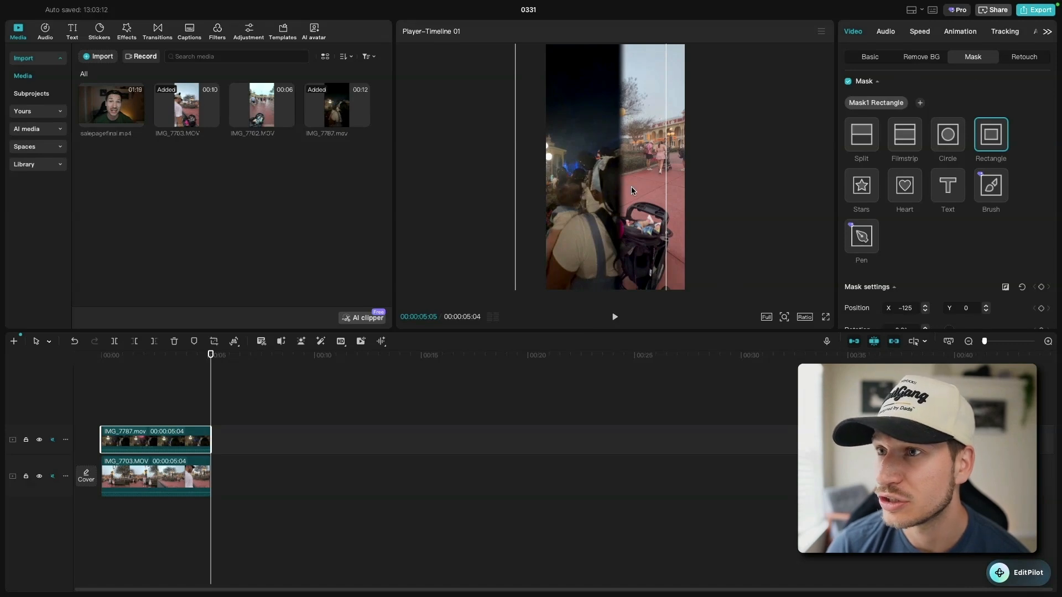
pyautogui.moveTo(574, 210); pyautogui.dragTo(635, 241)
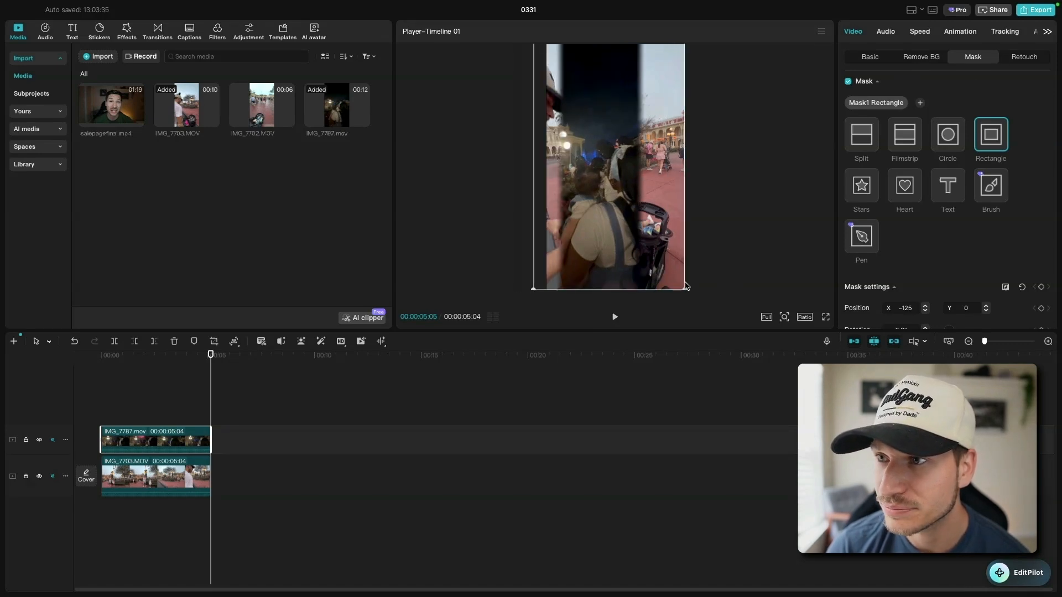
pyautogui.moveTo(685, 288); pyautogui.dragTo(668, 262)
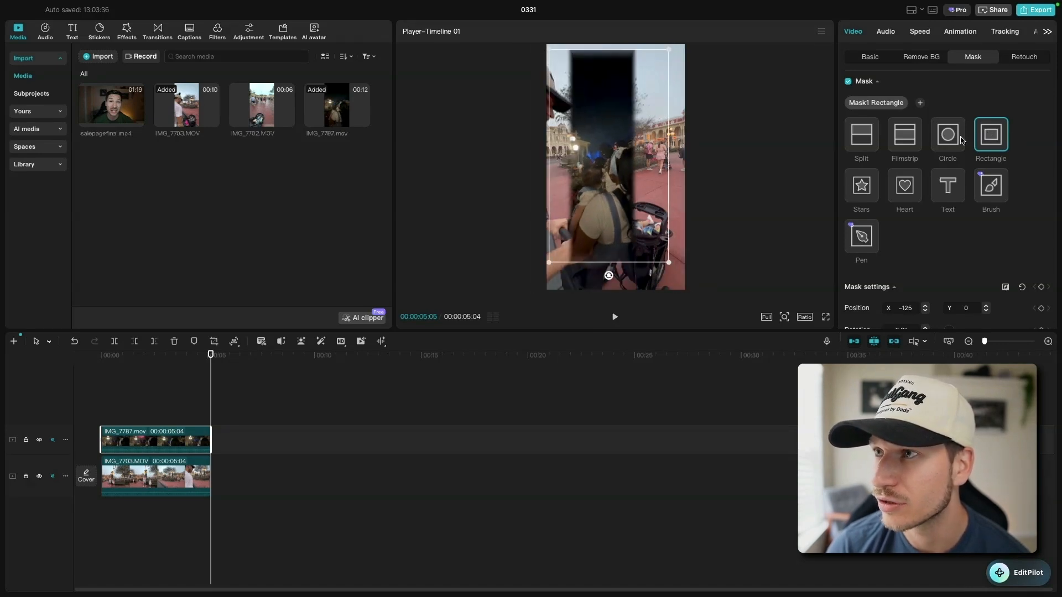
# Step: Shorten the overlay's rectangle mask vertically and widen it past the clip's sides into a landscape window
pyautogui.click(164, 354)
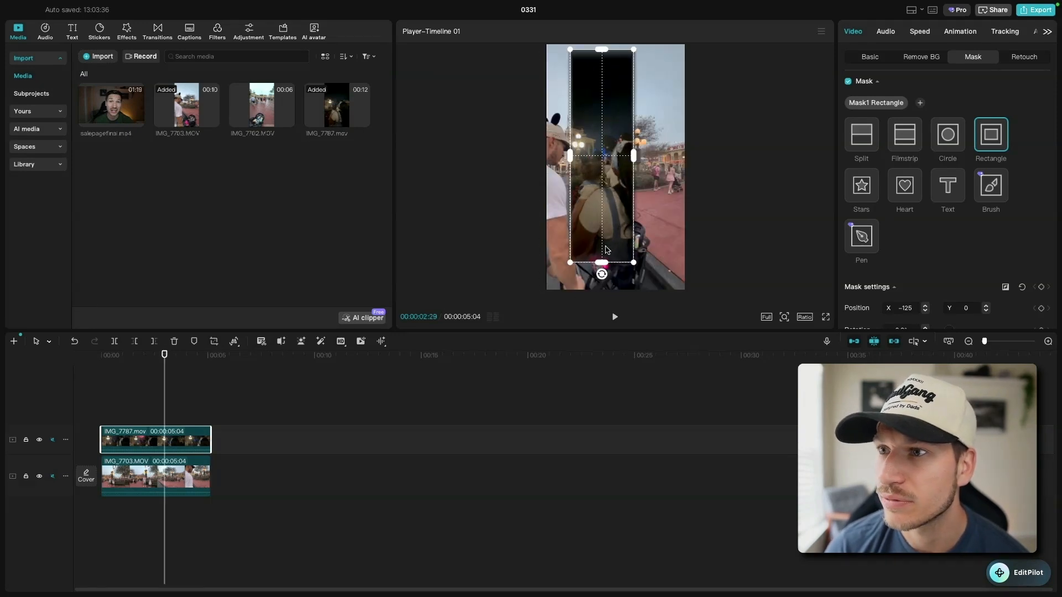
pyautogui.moveTo(603, 263); pyautogui.dragTo(601, 217)
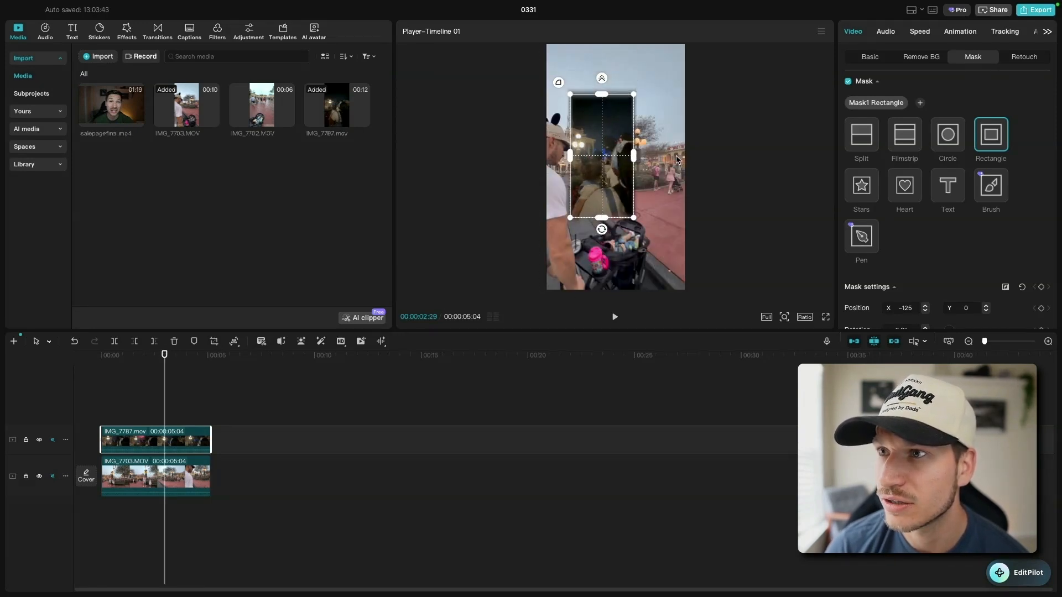
pyautogui.moveTo(631, 155); pyautogui.dragTo(538, 161)
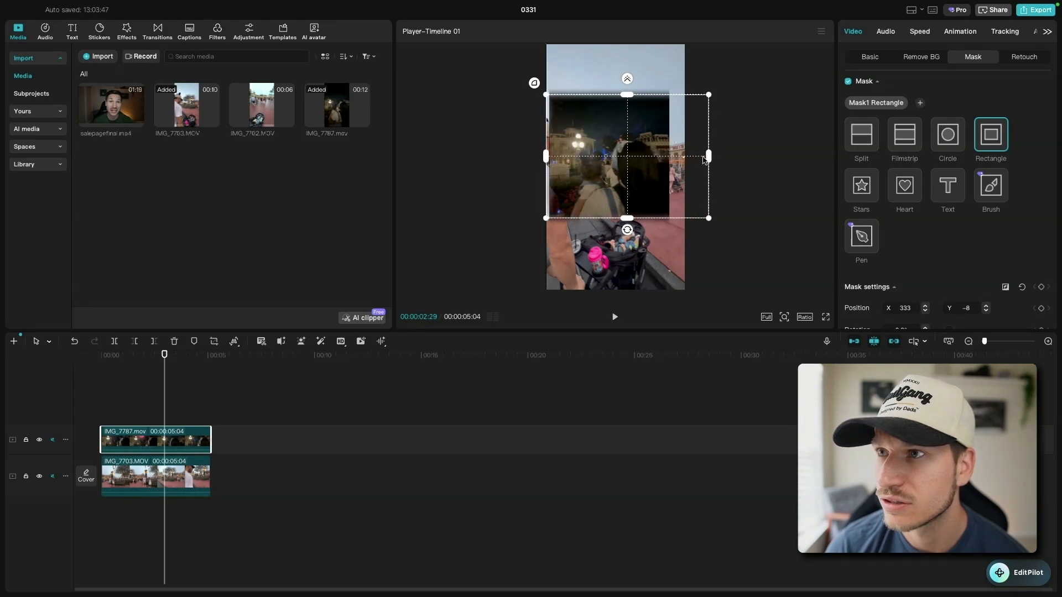
# Step: Nudge the overlay's rectangle mask to X 395, Y -26, scale the overlay up to 117% and move it to X 0, Y 953
pyautogui.moveTo(705, 159); pyautogui.dragTo(708, 159)
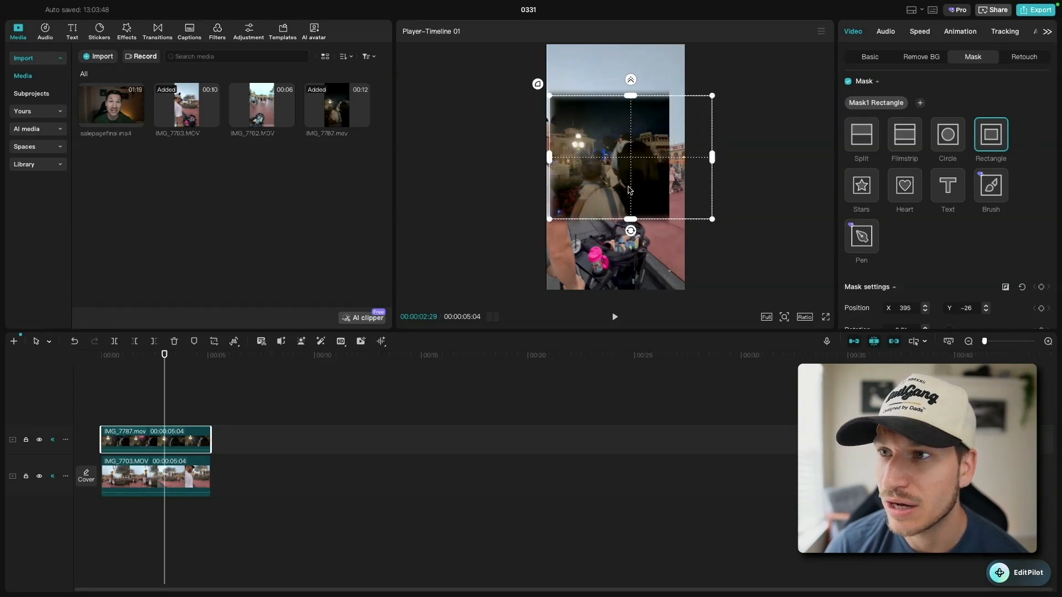
pyautogui.click(881, 58)
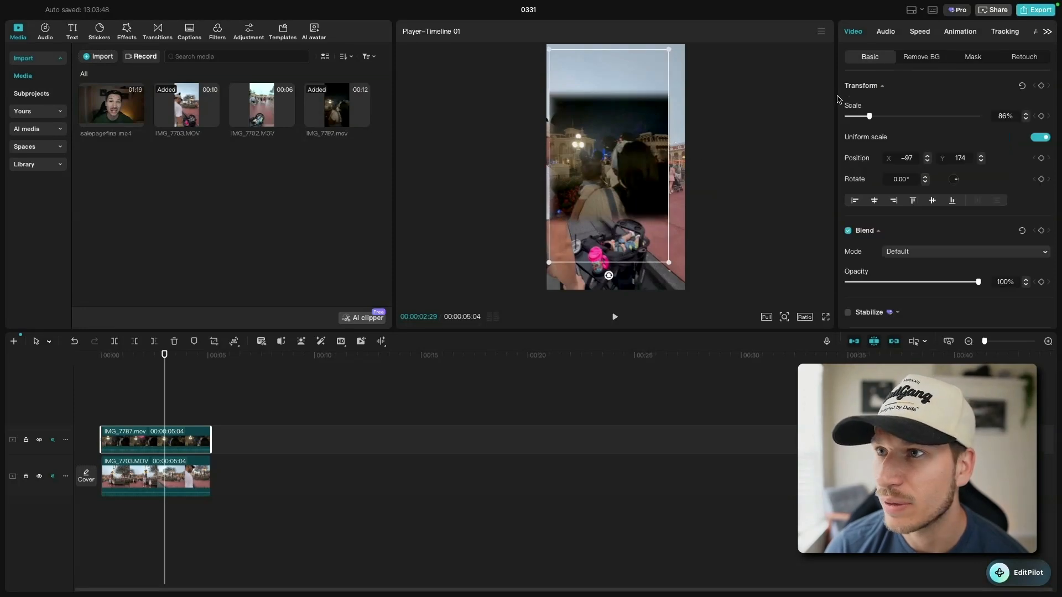
pyautogui.moveTo(671, 264); pyautogui.dragTo(698, 279)
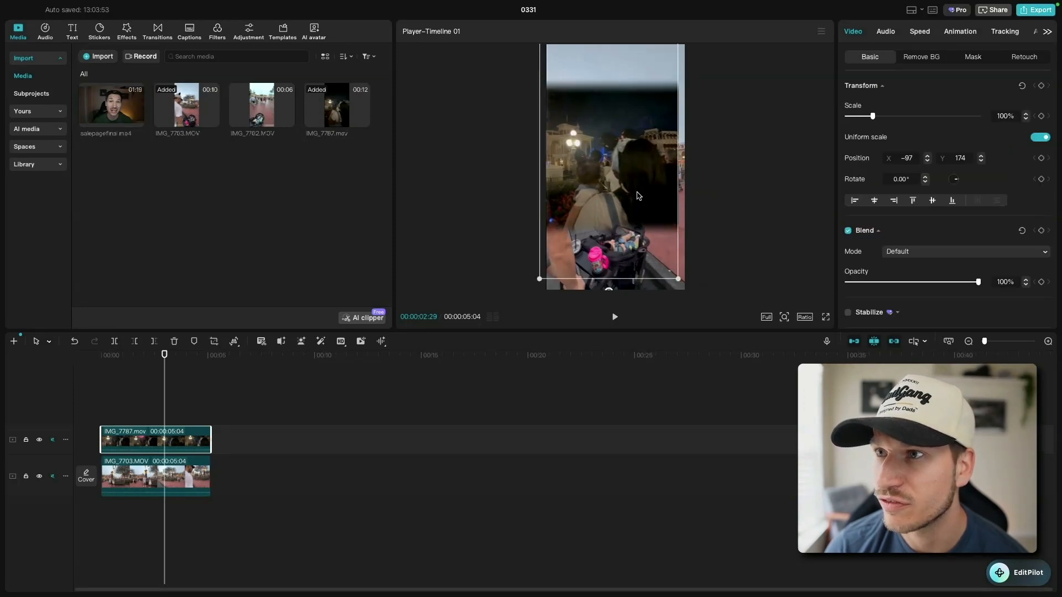
pyautogui.moveTo(639, 196); pyautogui.dragTo(640, 157)
pyautogui.moveTo(546, 239)
pyautogui.mouseDown()
pyautogui.moveTo(526, 247)
pyautogui.moveTo(535, 261)
pyautogui.moveTo(534, 231)
pyautogui.mouseUp()
pyautogui.moveTo(641, 155); pyautogui.dragTo(643, 168)
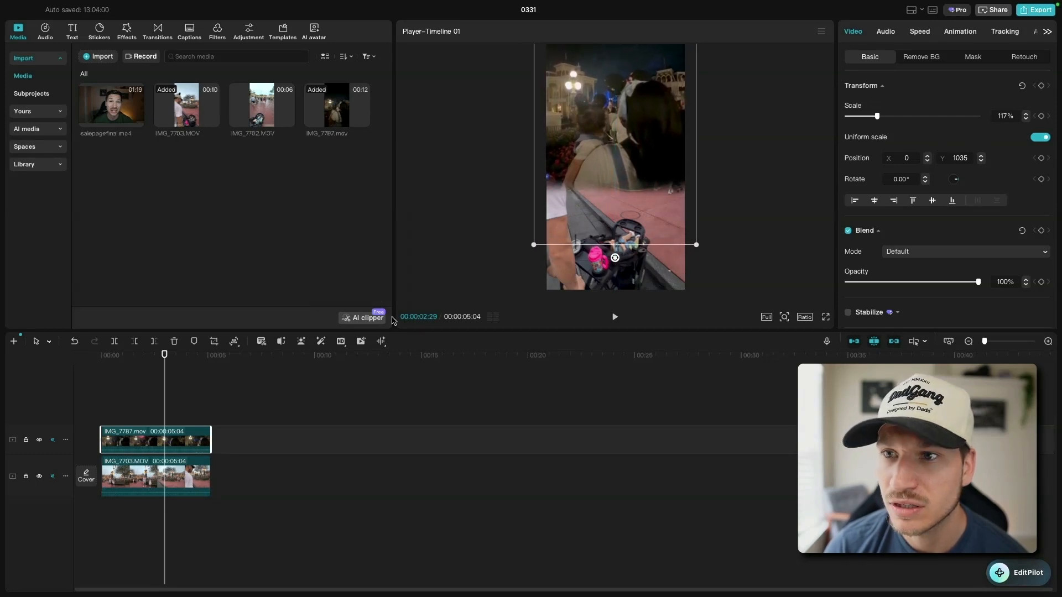
pyautogui.moveTo(616, 177); pyautogui.dragTo(613, 180)
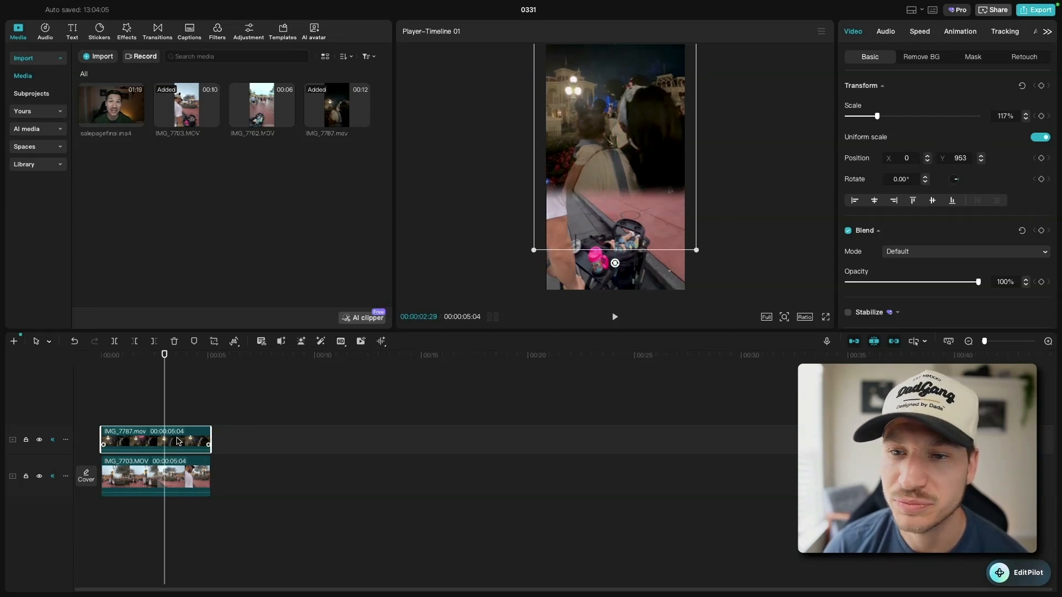
# Step: Reduce the feather of the overlay's rectangle mask to 13
pyautogui.click(969, 59)
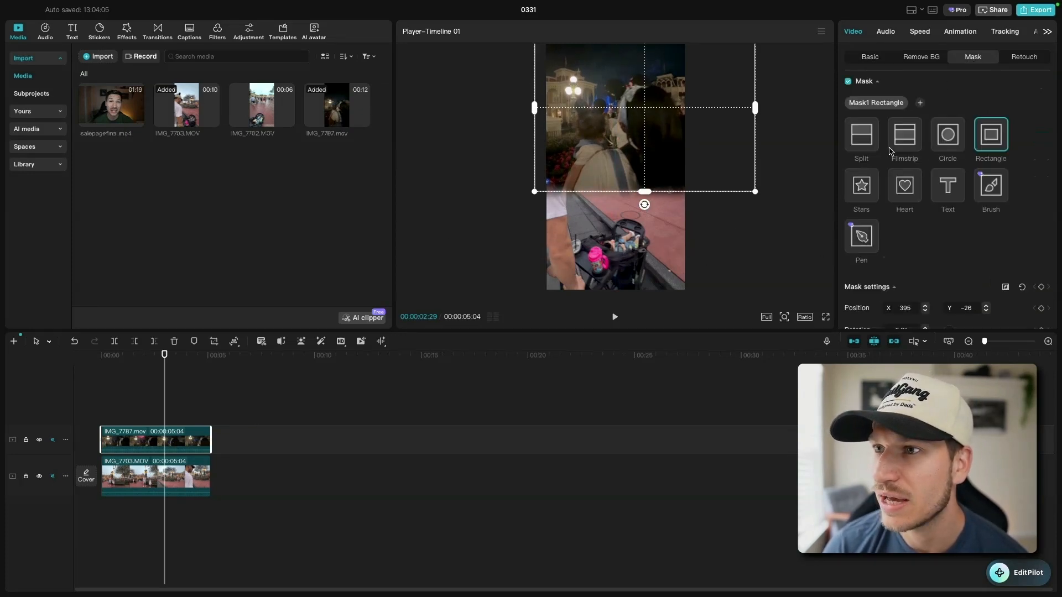
pyautogui.scroll(-4, 941, 297)
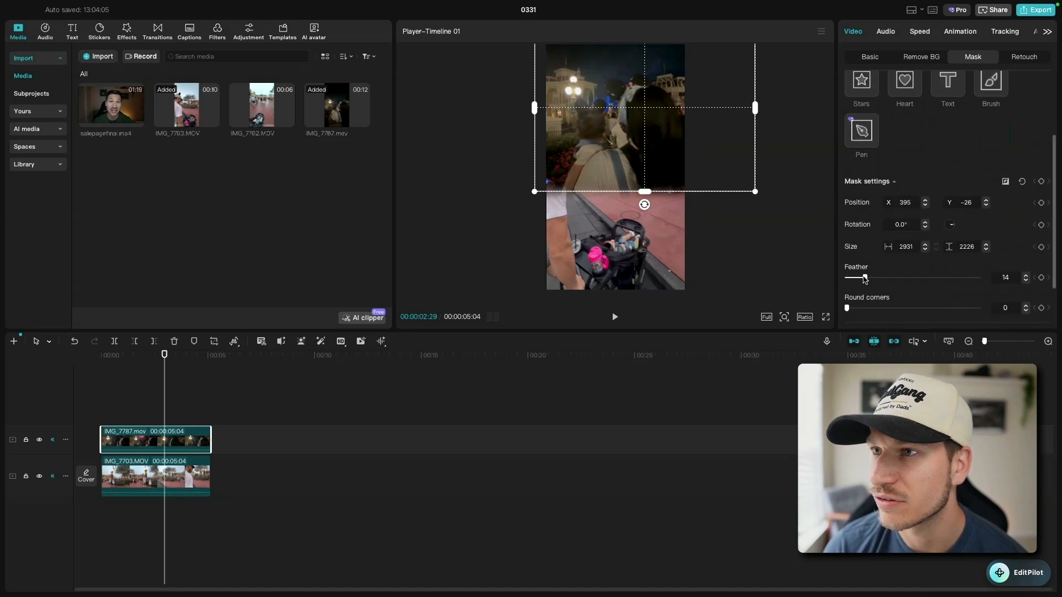
pyautogui.moveTo(865, 278)
pyautogui.mouseDown()
pyautogui.moveTo(874, 279)
pyautogui.moveTo(864, 278)
pyautogui.mouseUp()
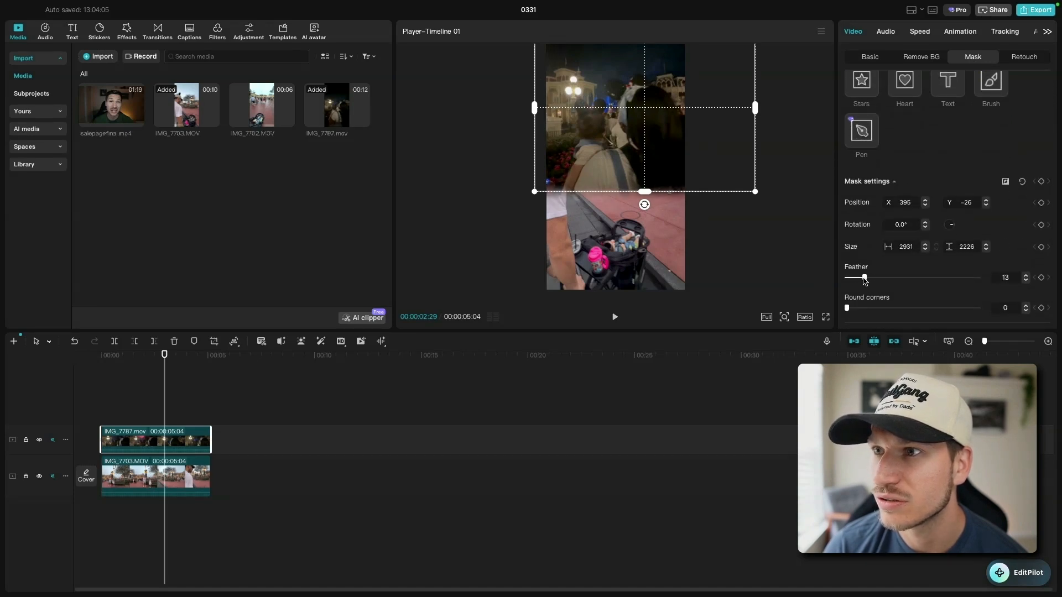
# Step: Deselect the overlay and play the composition from the start to review the softened split between the two clips
pyautogui.click(309, 421)
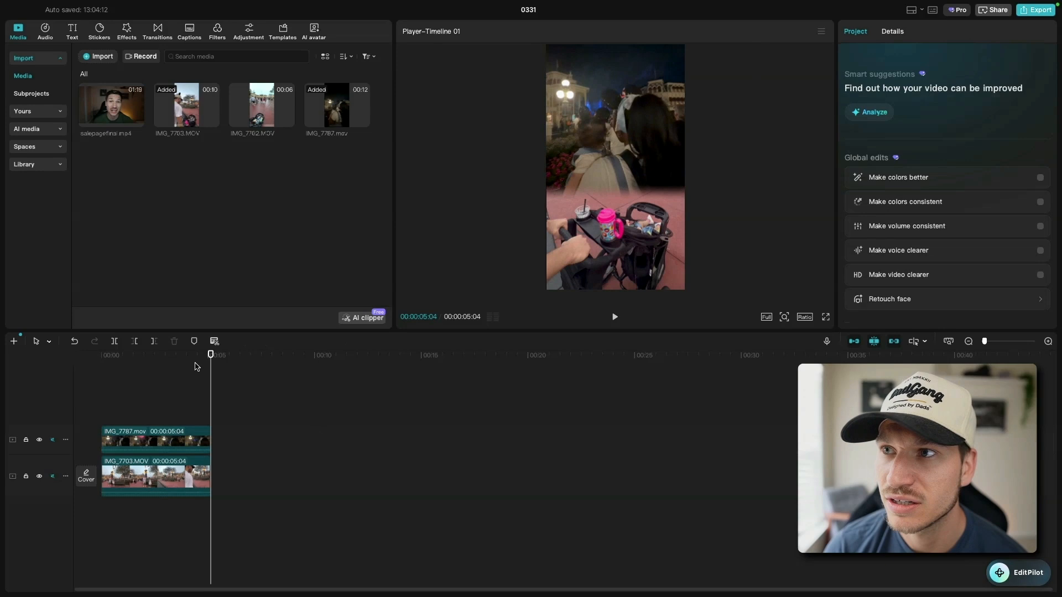
pyautogui.click(103, 355)
pyautogui.click(614, 317)
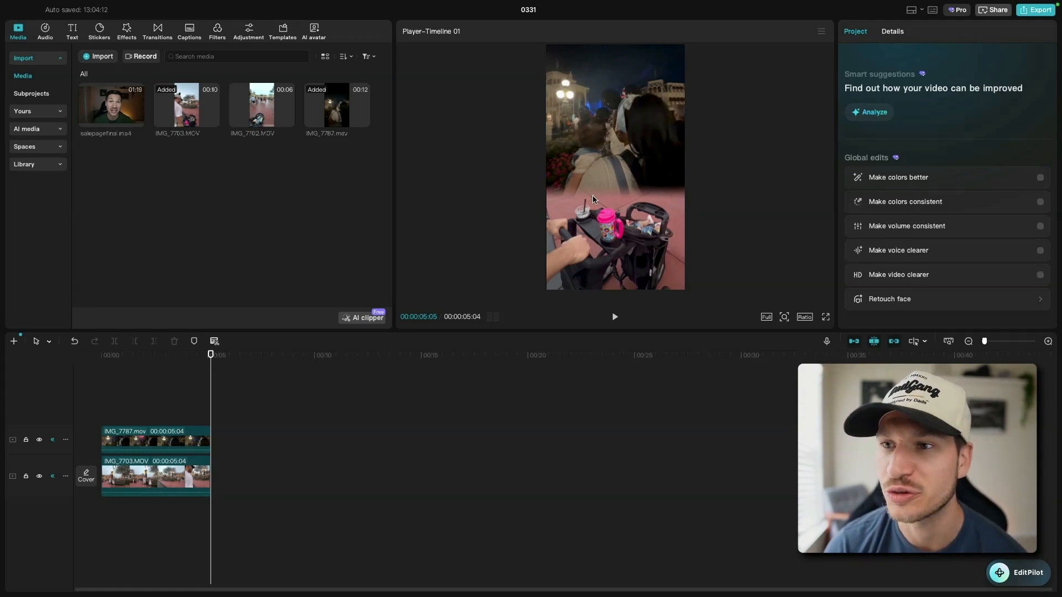
# Step: Shrink the IMG_7787.mov overlay to 70% and place it at X 0, Y 617 as a small floating window
pyautogui.click(171, 442)
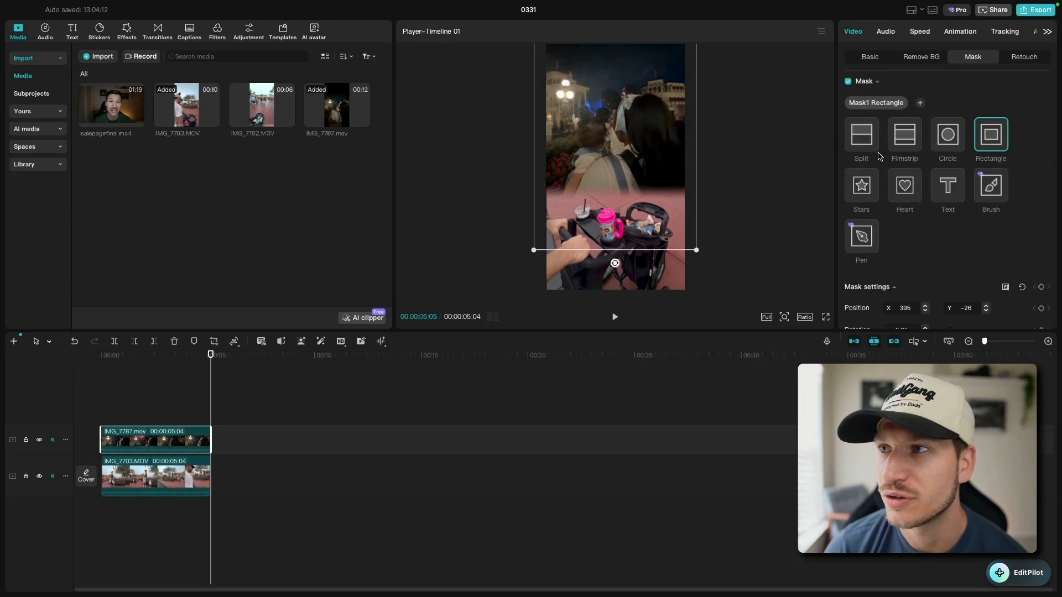
pyautogui.click(868, 57)
pyautogui.moveTo(698, 252); pyautogui.dragTo(664, 202)
pyautogui.moveTo(618, 119); pyautogui.dragTo(617, 130)
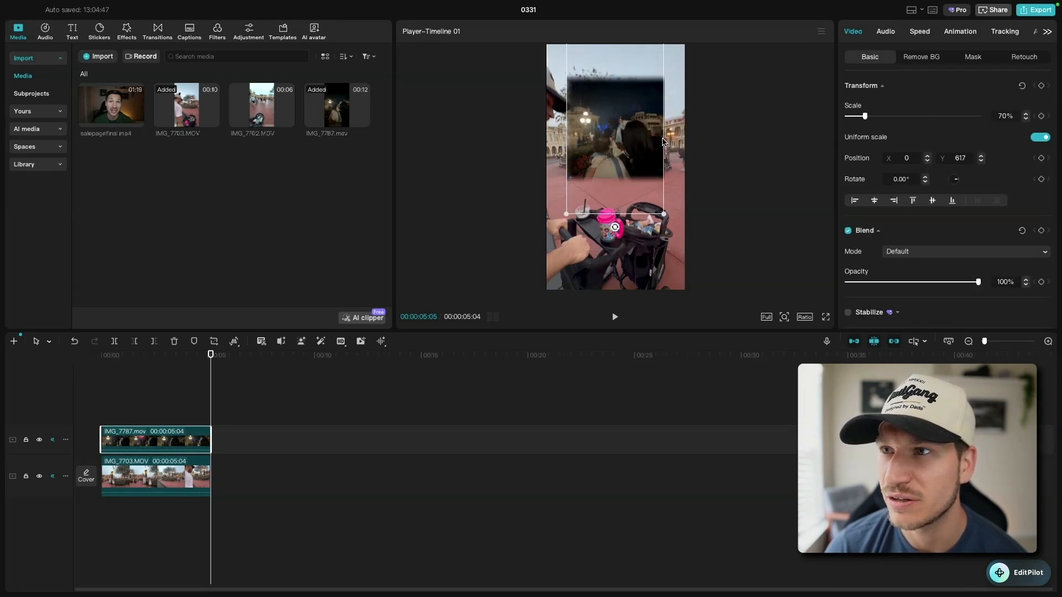
pyautogui.click(759, 156)
# Step: Enlarge the overlay to 106% and center it in the frame at position X 0, Y 0
pyautogui.click(632, 145)
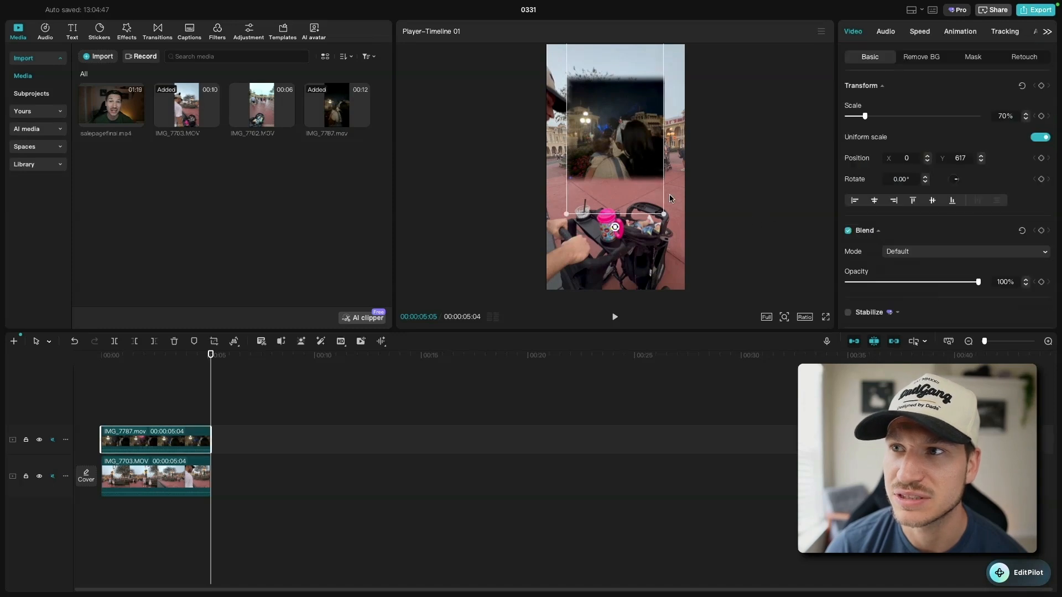
pyautogui.moveTo(665, 214); pyautogui.dragTo(689, 258)
pyautogui.moveTo(651, 190); pyautogui.dragTo(653, 227)
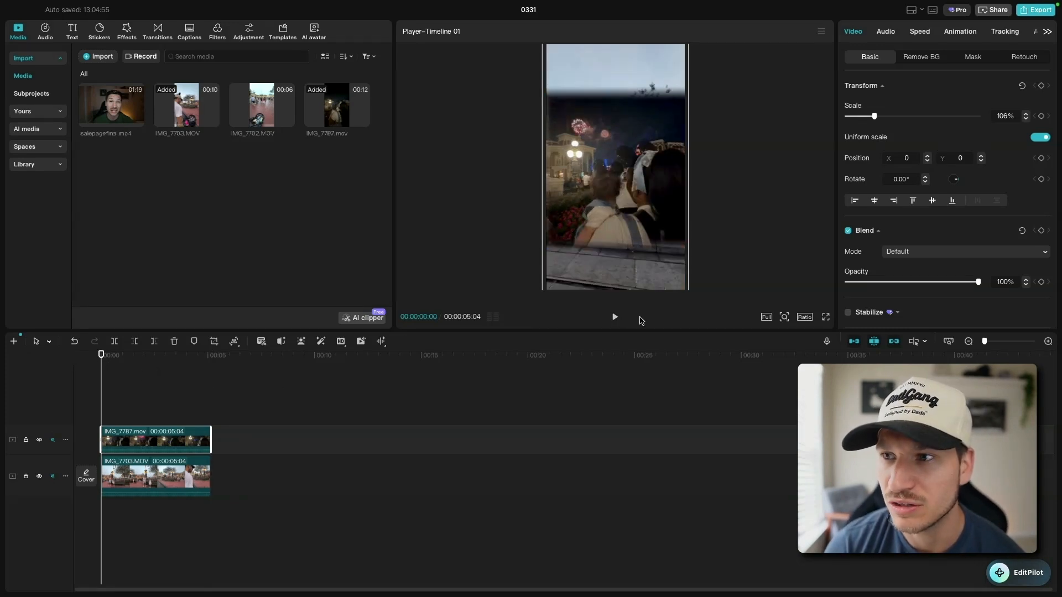
# Step: Play the composition from the start to review the centered overlay band
pyautogui.click(565, 394)
pyautogui.click(104, 355)
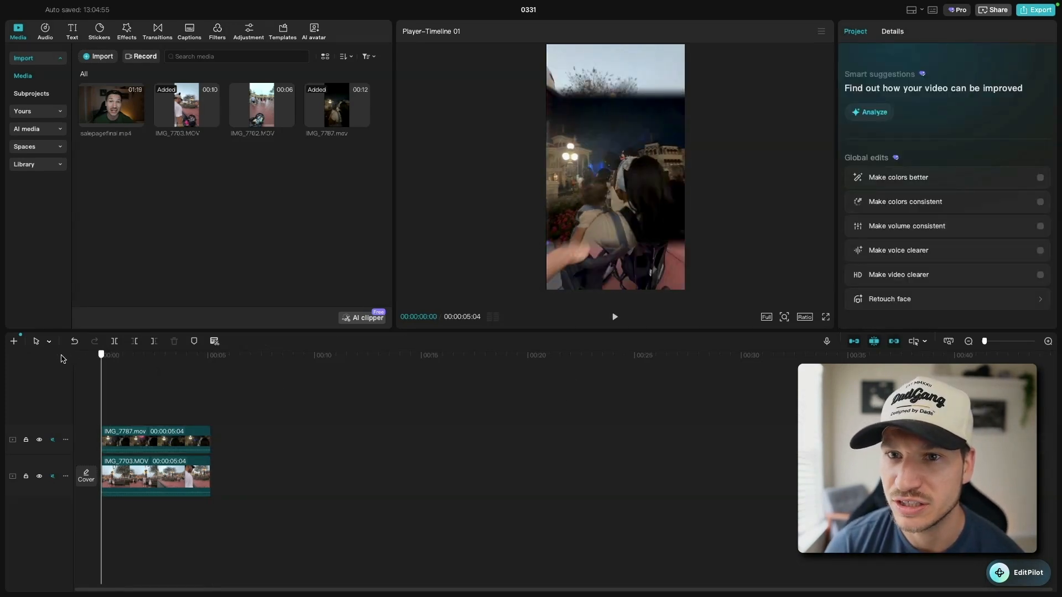
pyautogui.click(614, 317)
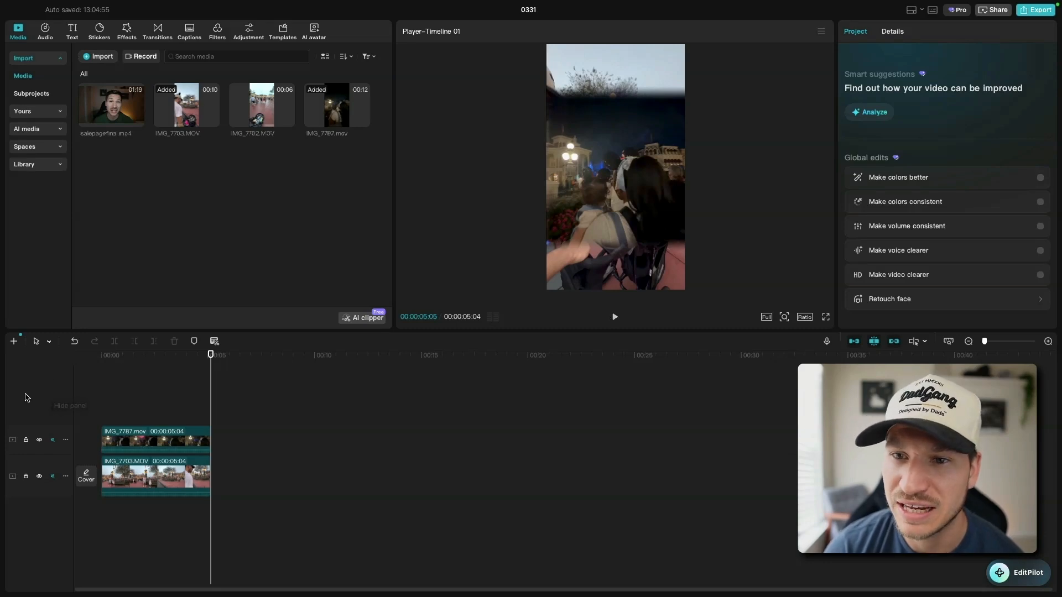
# Step: Set the scale of the IMG_7787.mov overlay to 100%, checking the frame at 00:00:02:05
pyautogui.click(147, 354)
pyautogui.click(173, 438)
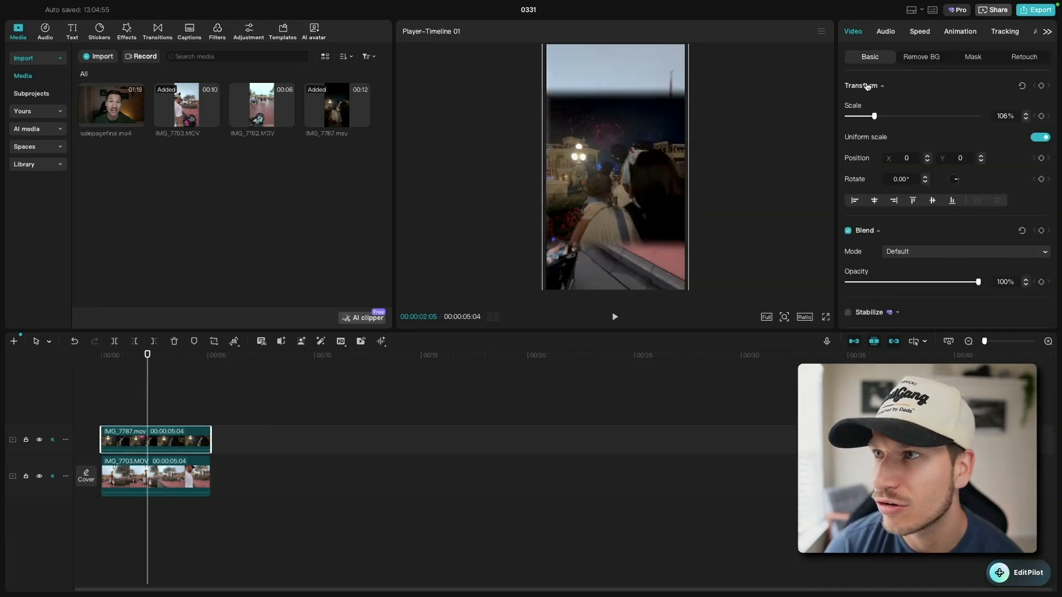
pyautogui.click(973, 57)
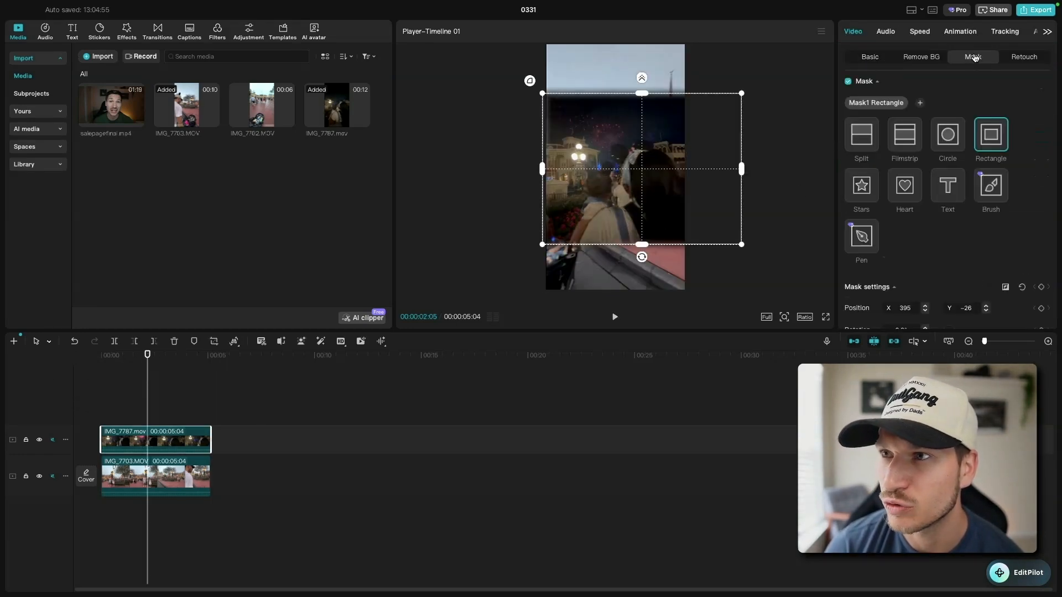
pyautogui.click(876, 60)
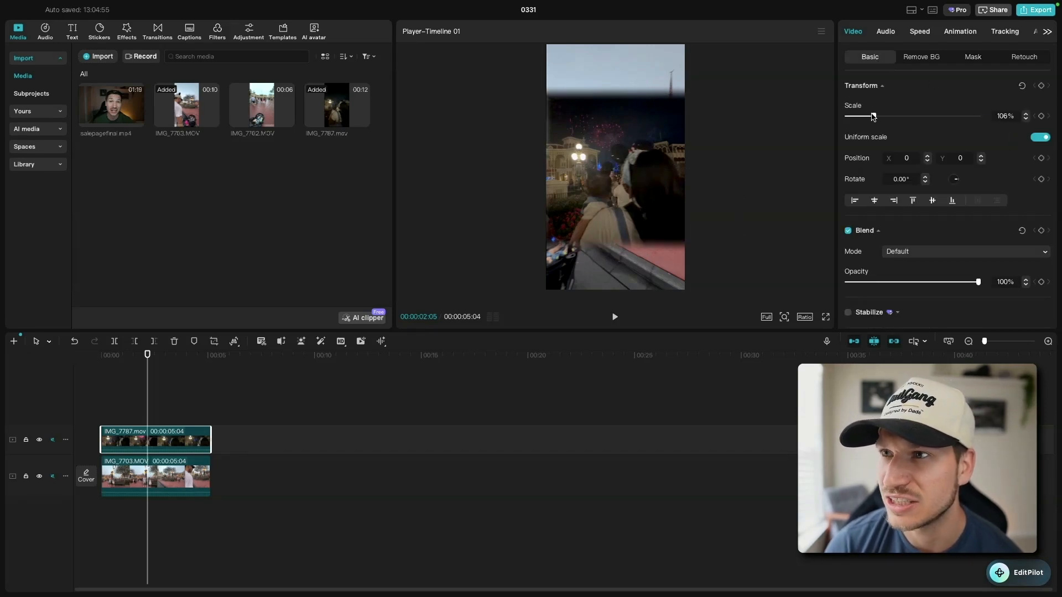
pyautogui.moveTo(873, 116); pyautogui.dragTo(869, 116)
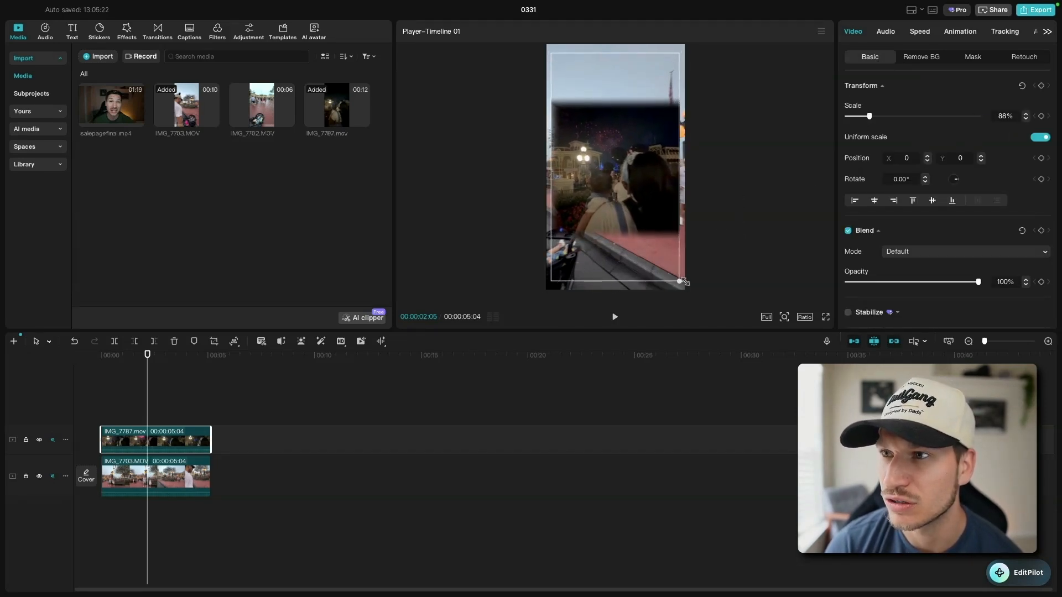
pyautogui.moveTo(685, 283); pyautogui.dragTo(692, 289)
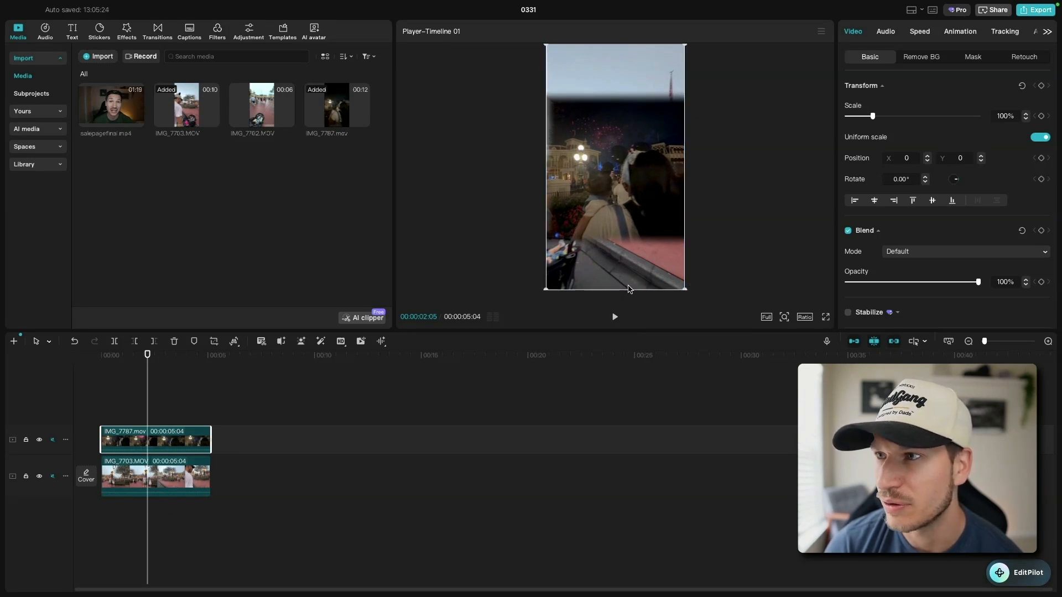
# Step: Review the overlay's transform and blend options and its rectangle mask settings
pyautogui.scroll(-5, 943, 243)
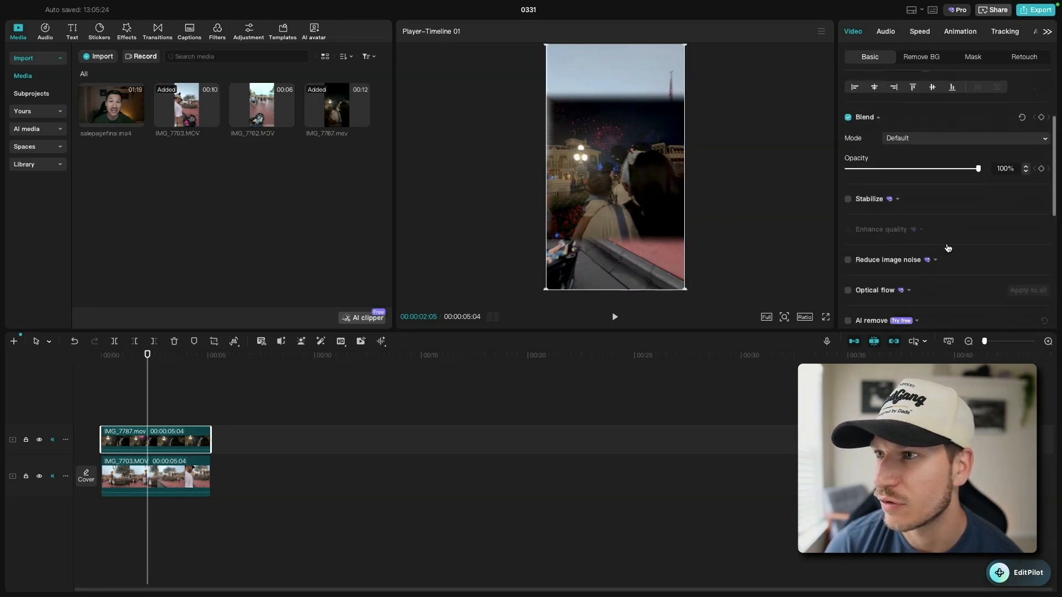
pyautogui.scroll(4, 948, 199)
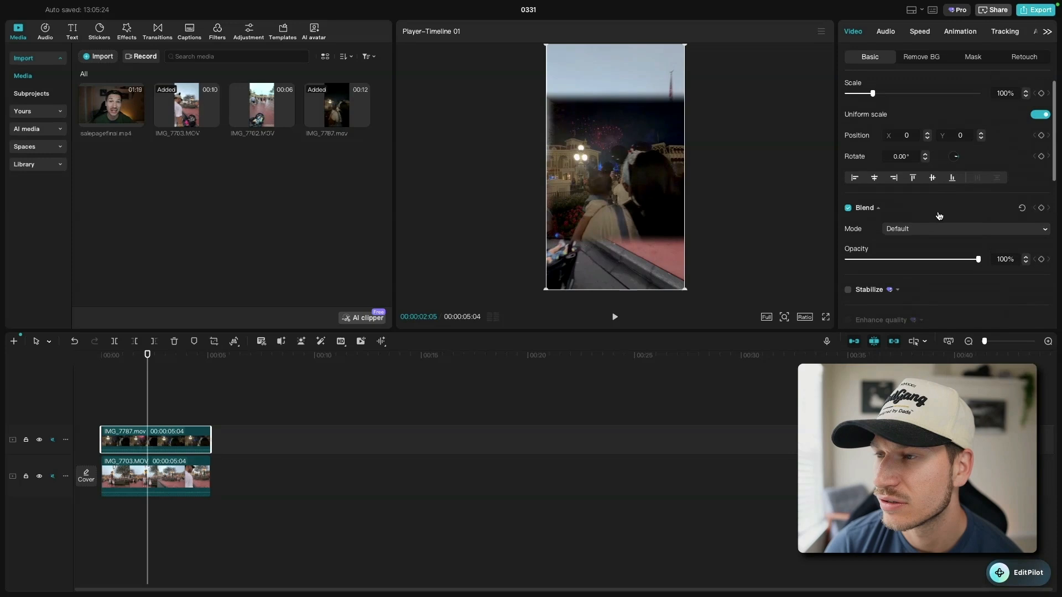
pyautogui.scroll(1, 934, 223)
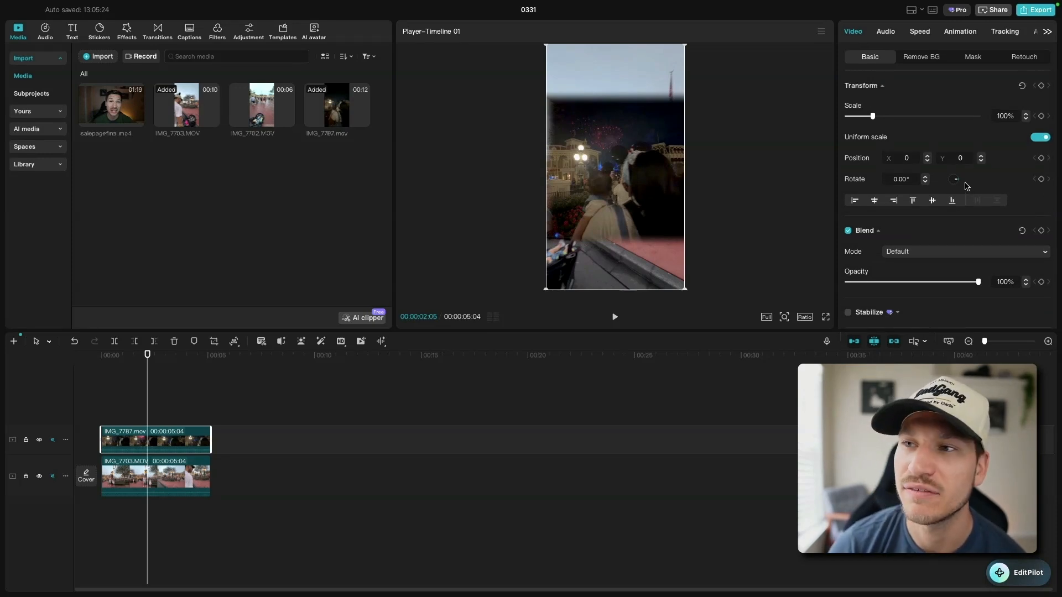
pyautogui.click(972, 57)
pyautogui.scroll(-5, 989, 260)
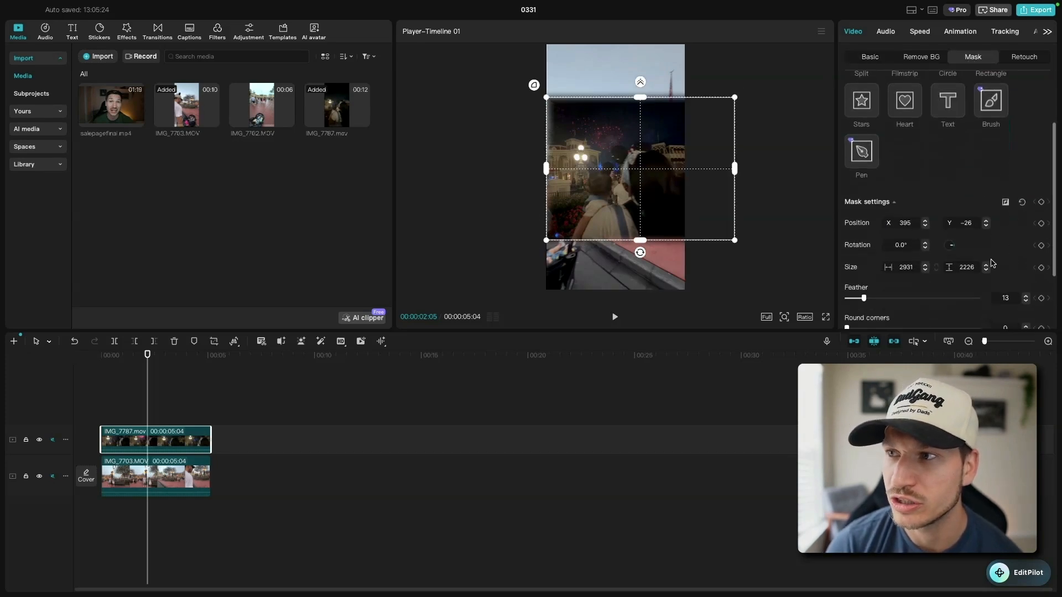
pyautogui.scroll(5, 990, 263)
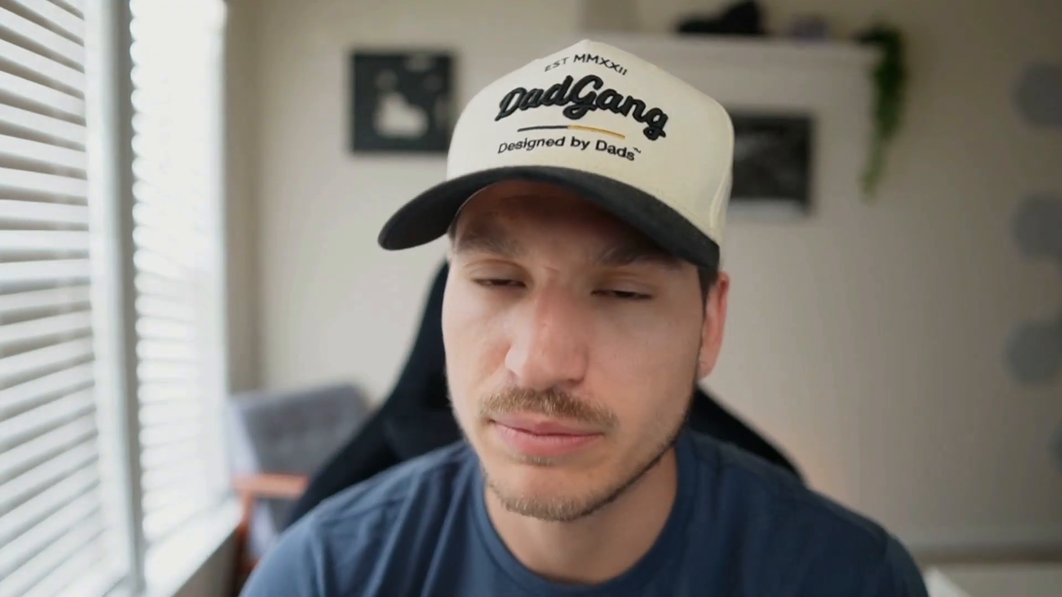